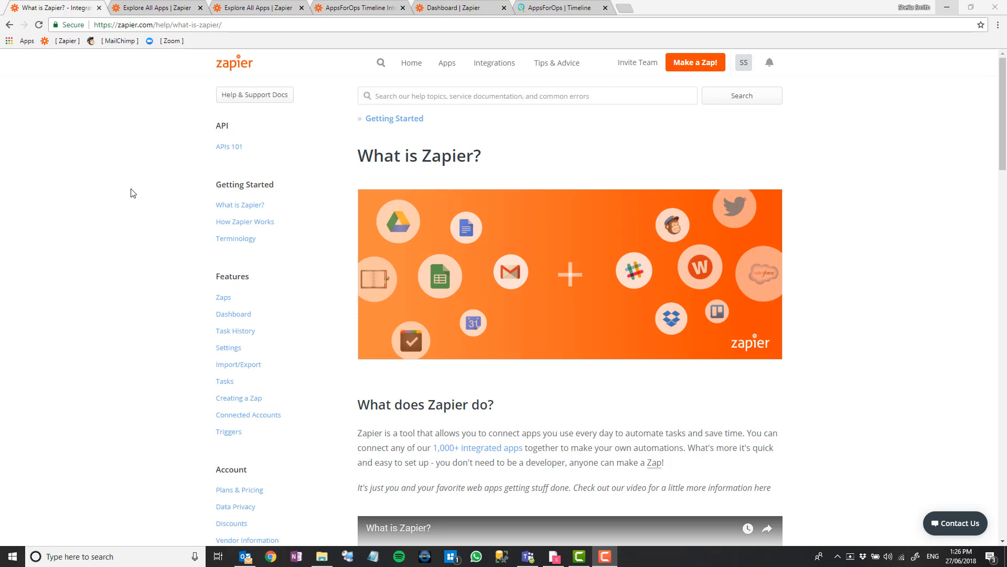
Review the Zapier app directory, the AppsForOps search result, the AppsForOps Timeline integrations page and the Zaps dashboard.
click(167, 10)
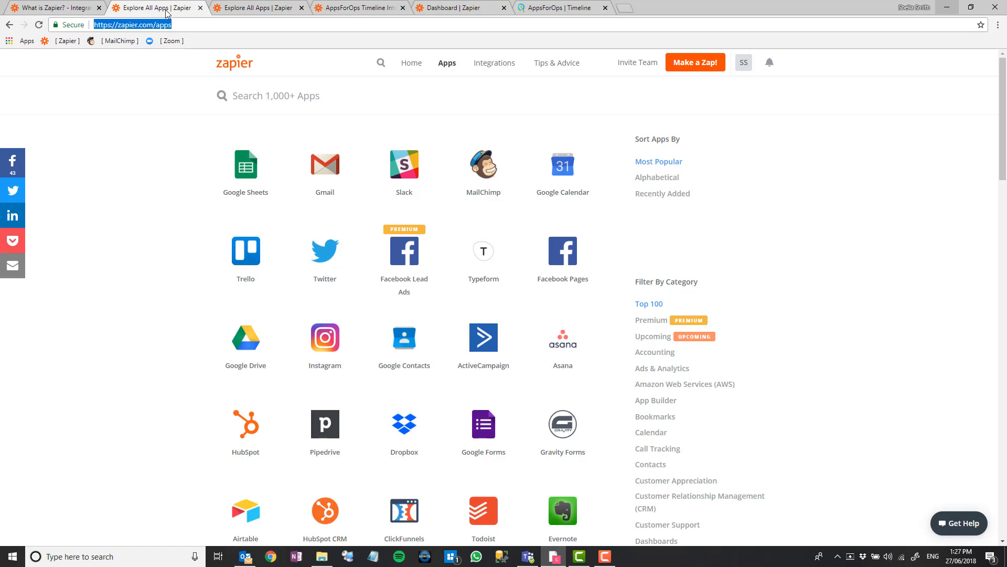
click(242, 9)
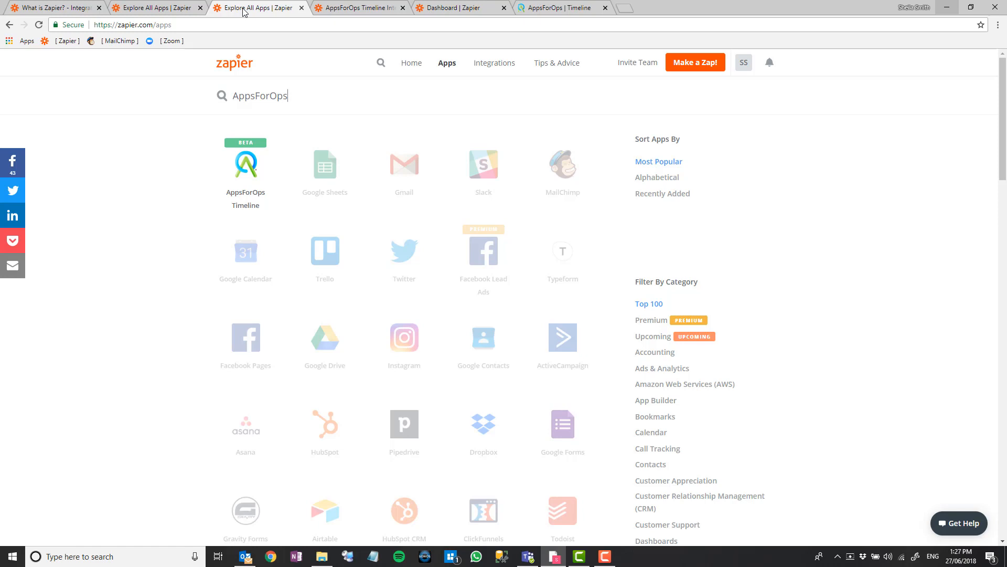
click(342, 9)
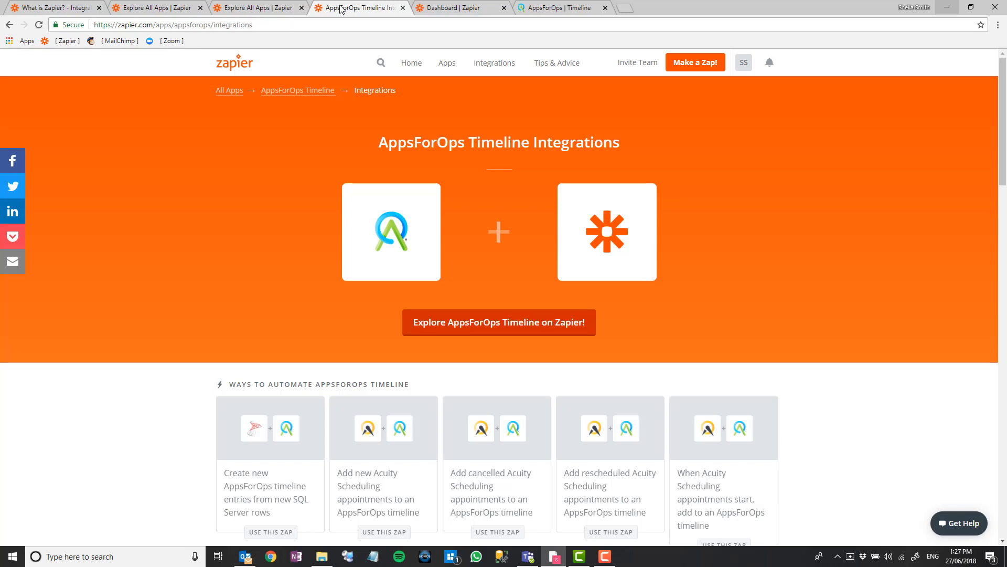
click(455, 8)
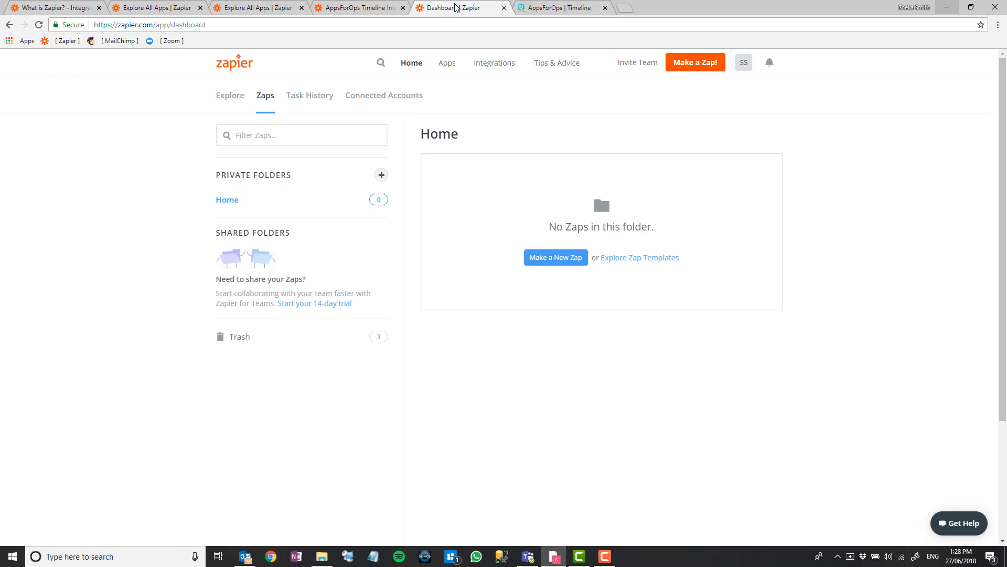
From the Zapier integrations on the AppsForOps Timeline site, create the Zap "Add new GoToWebinar registrants to an AppsForOps timeline".
click(551, 8)
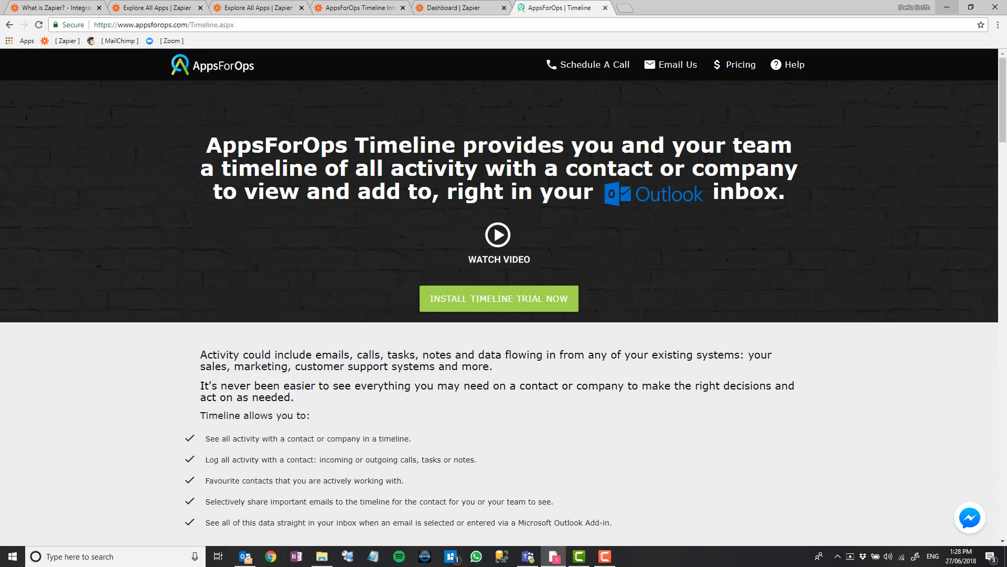
scroll(539, 108, down, 5)
scroll(550, 185, down, 3)
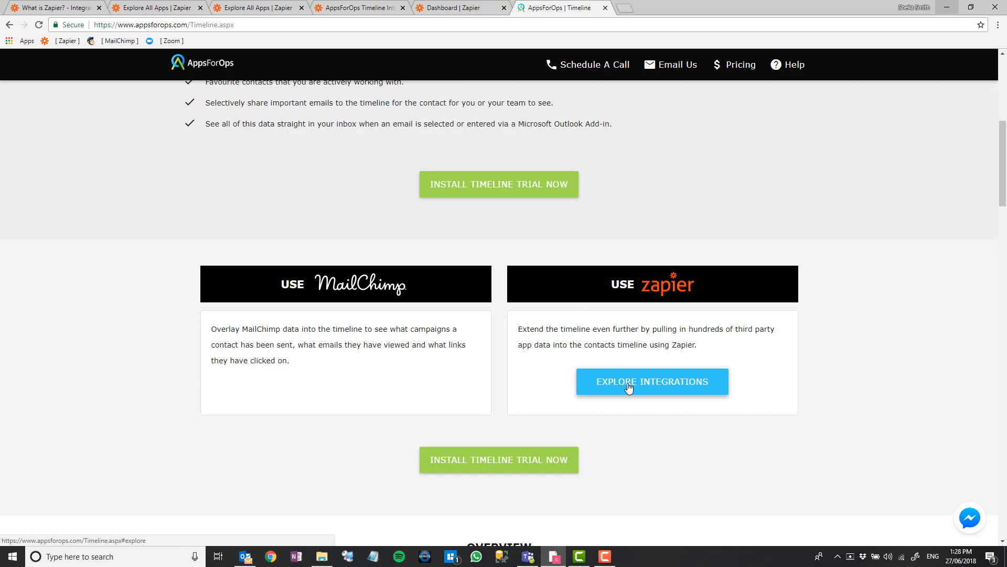
click(629, 388)
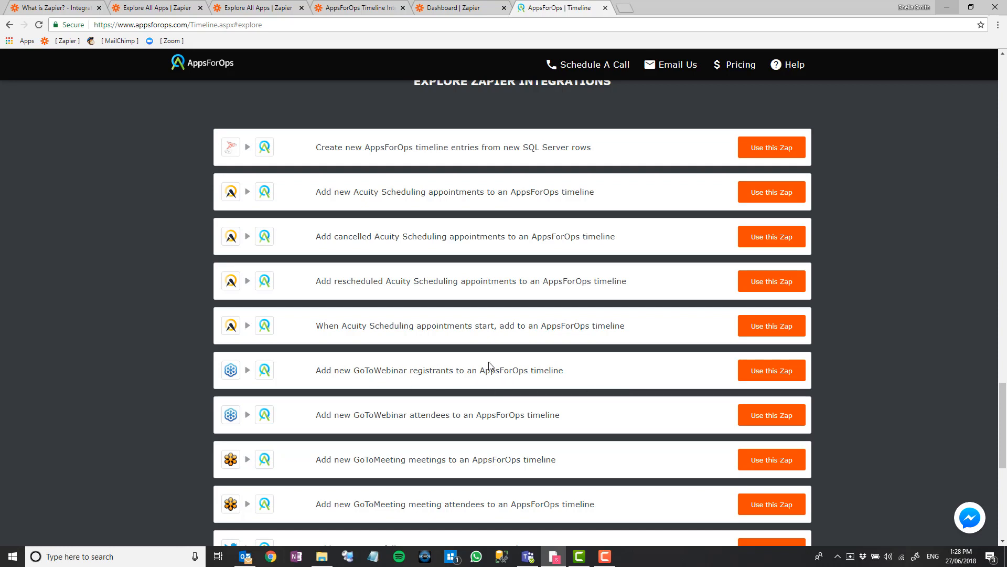
click(756, 374)
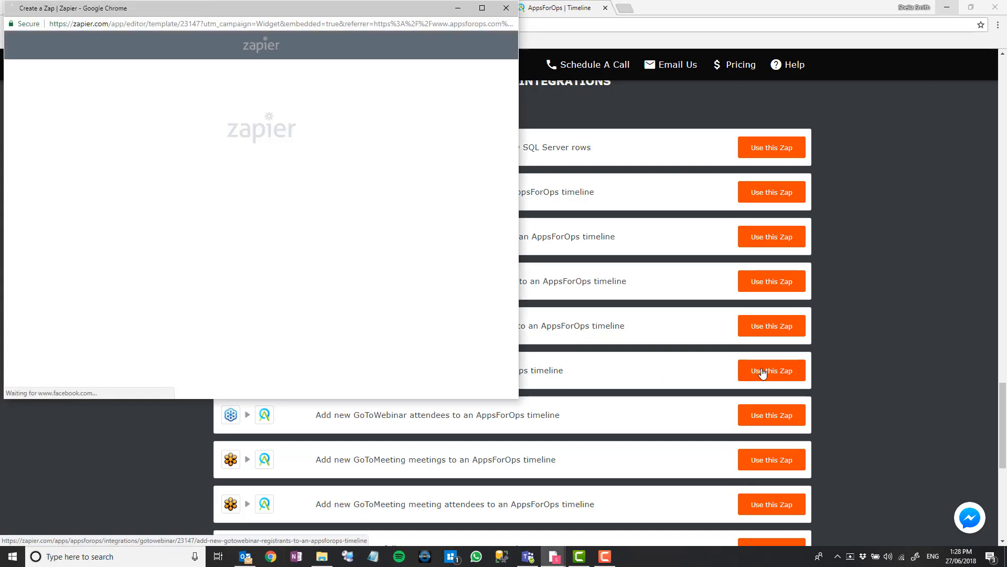
click(482, 8)
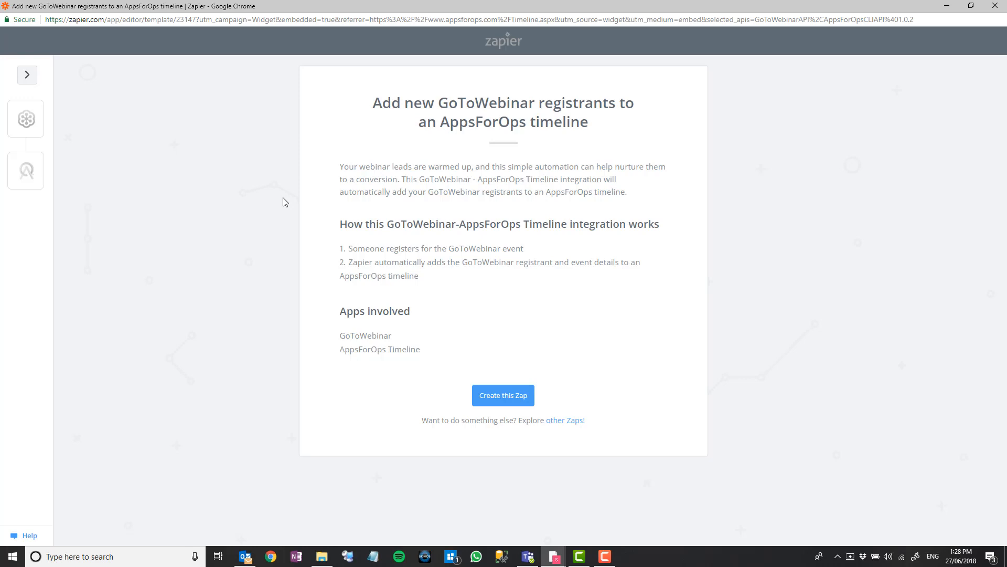
click(503, 395)
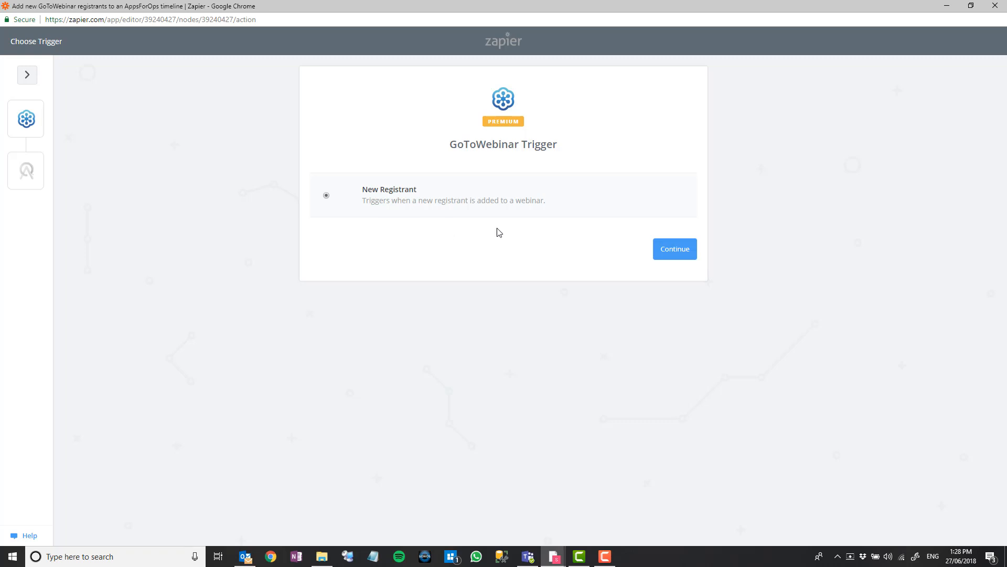
Set up the New Registrant trigger with the existing GoToWebinar account and Sample Webinar as the upcoming webinar.
click(684, 243)
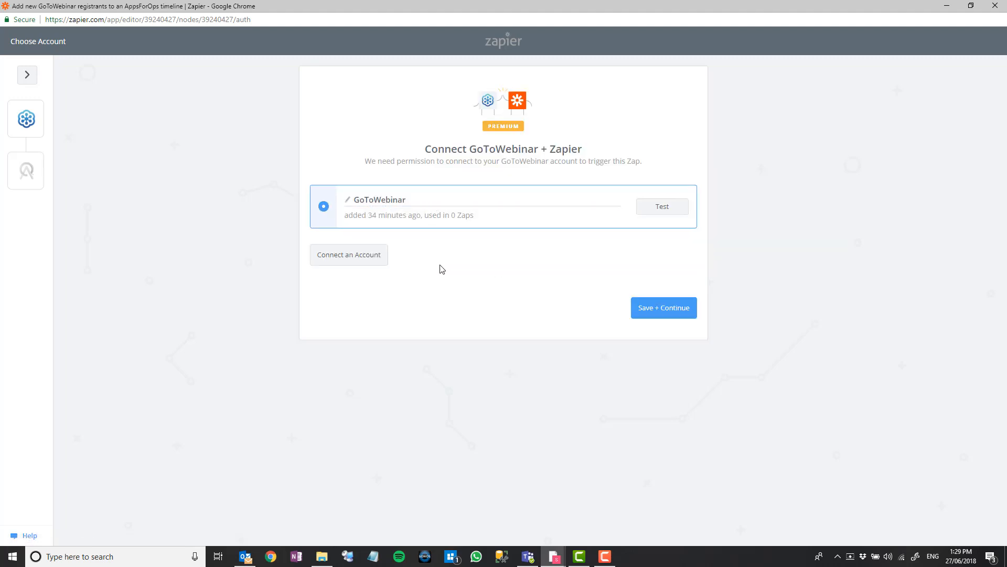
click(665, 314)
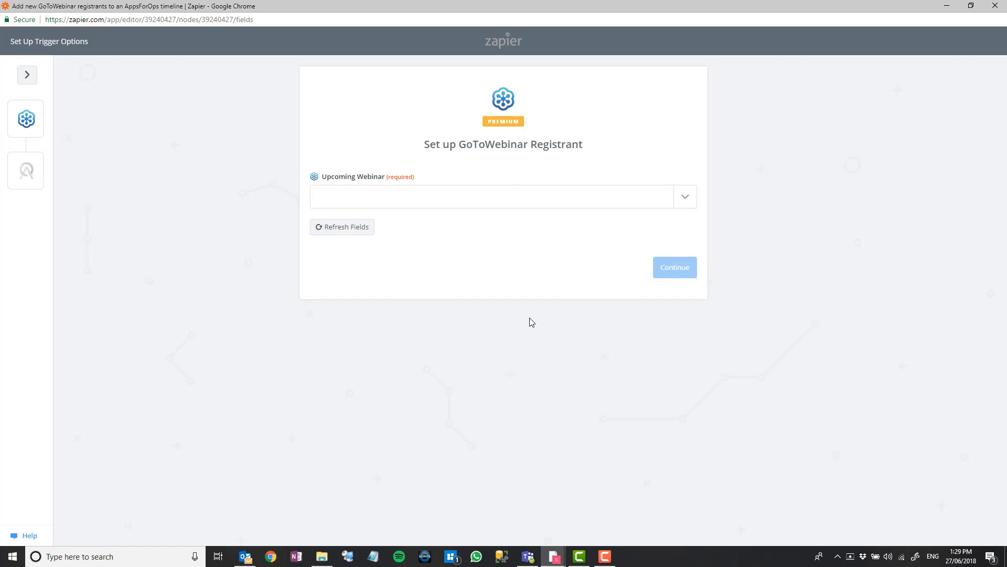
click(686, 202)
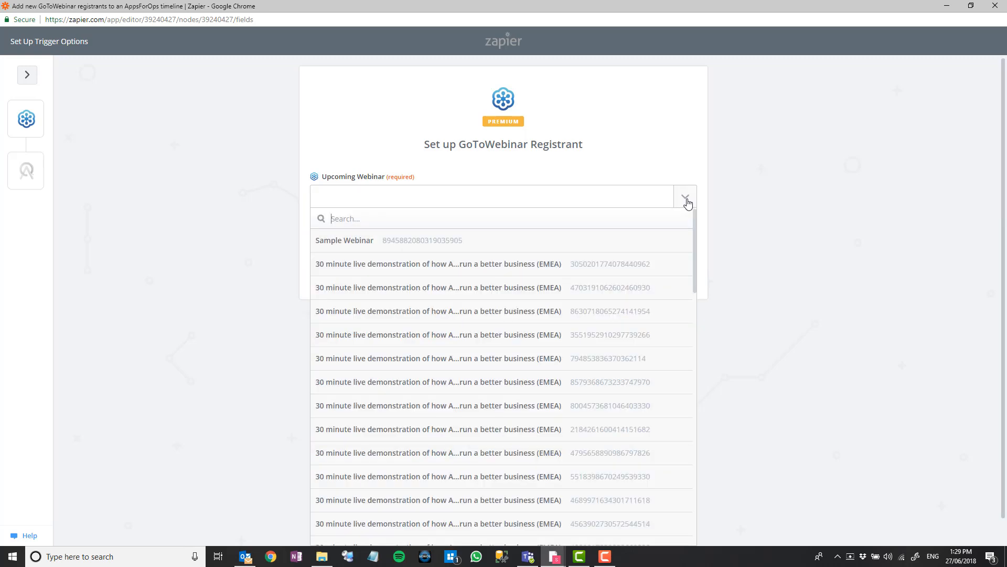
click(537, 243)
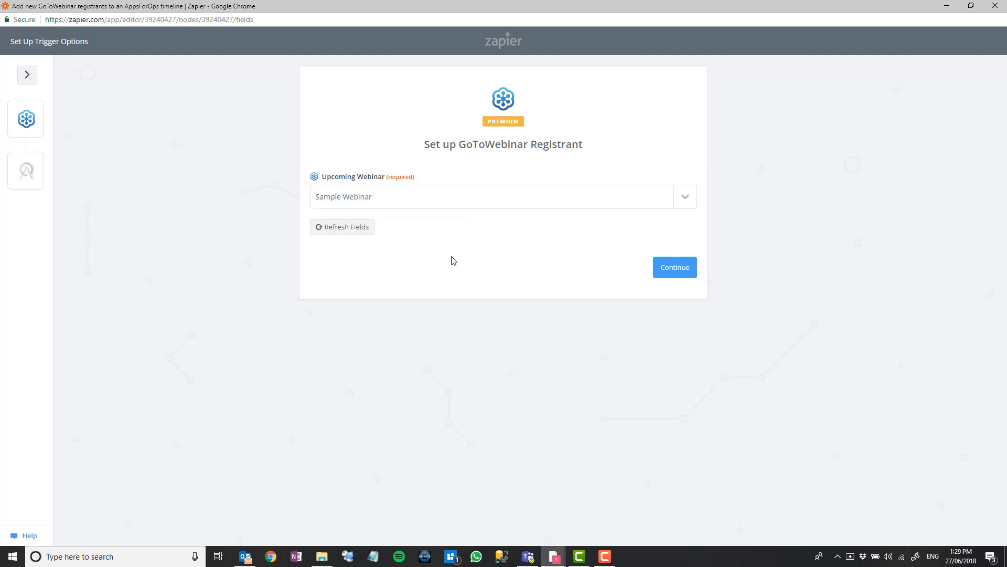
click(675, 271)
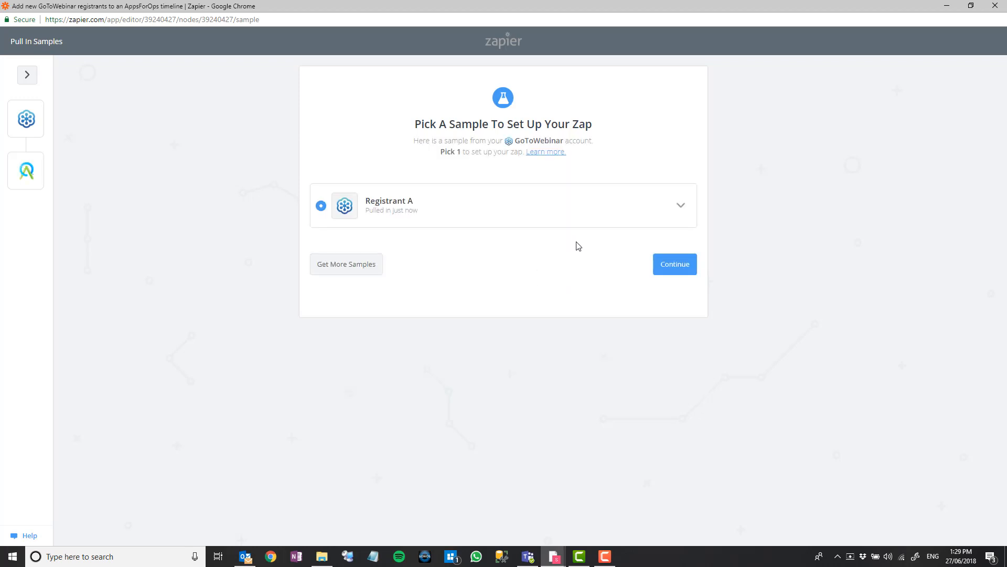
Examine the details of the Registrant A sample and use it to set up the Zap.
click(681, 206)
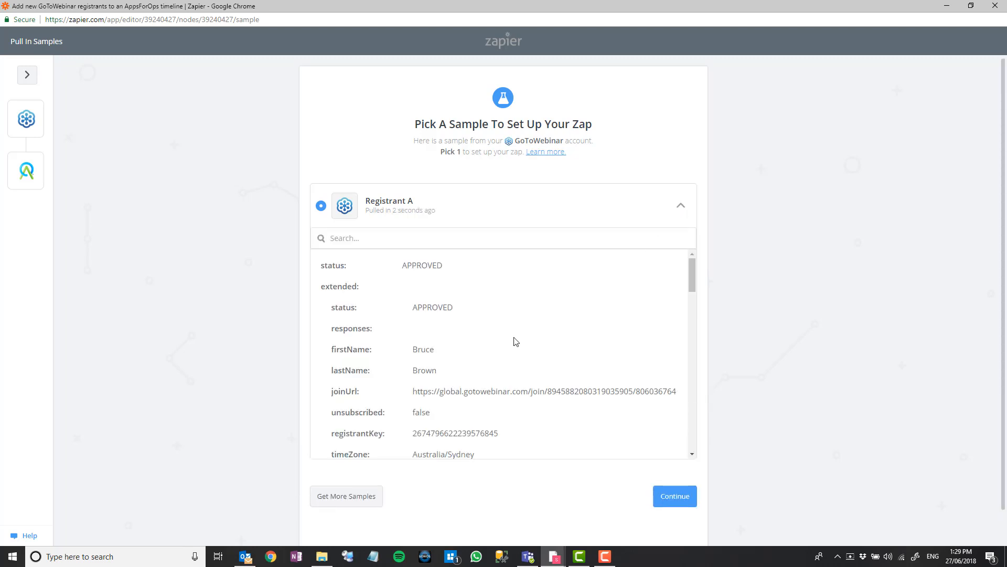
scroll(516, 342, down, 1)
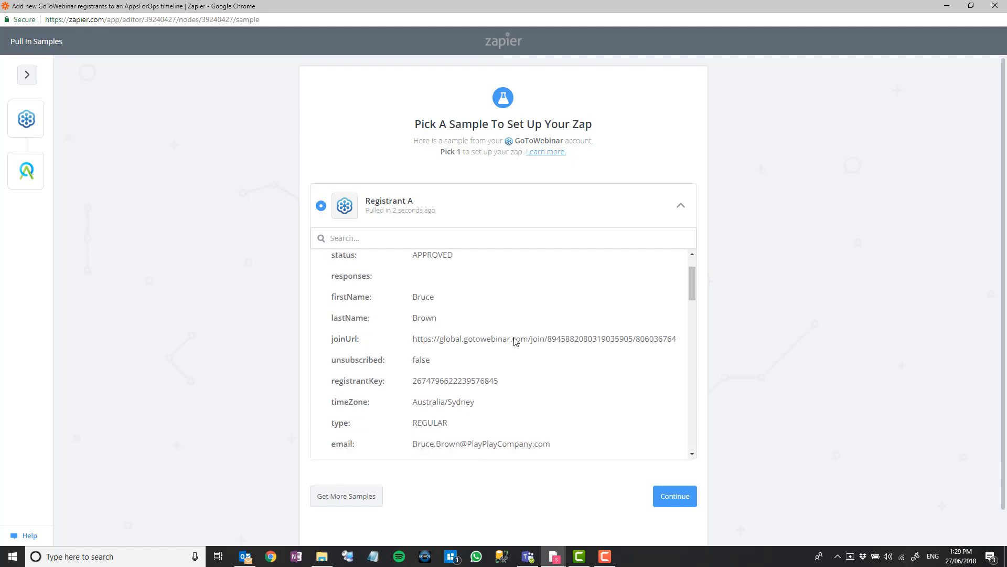
click(676, 498)
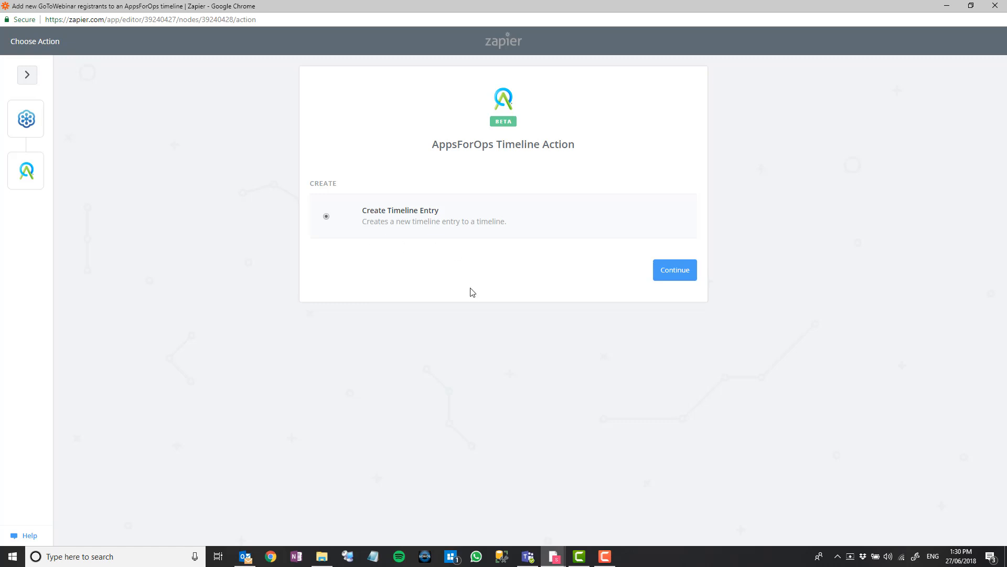
Accept the Create Timeline Entry action and start connecting an AppsForOps Timeline account.
click(670, 275)
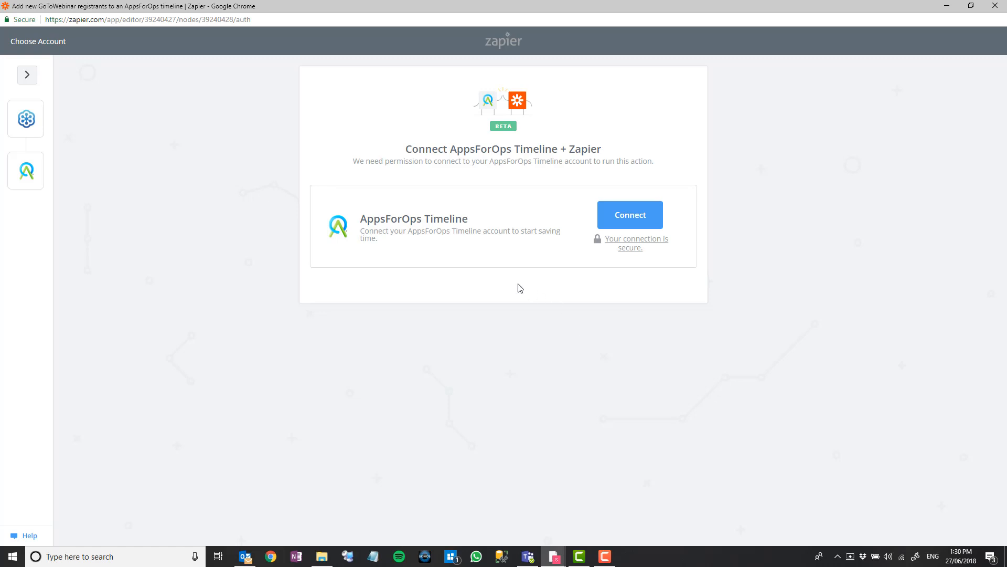
click(623, 222)
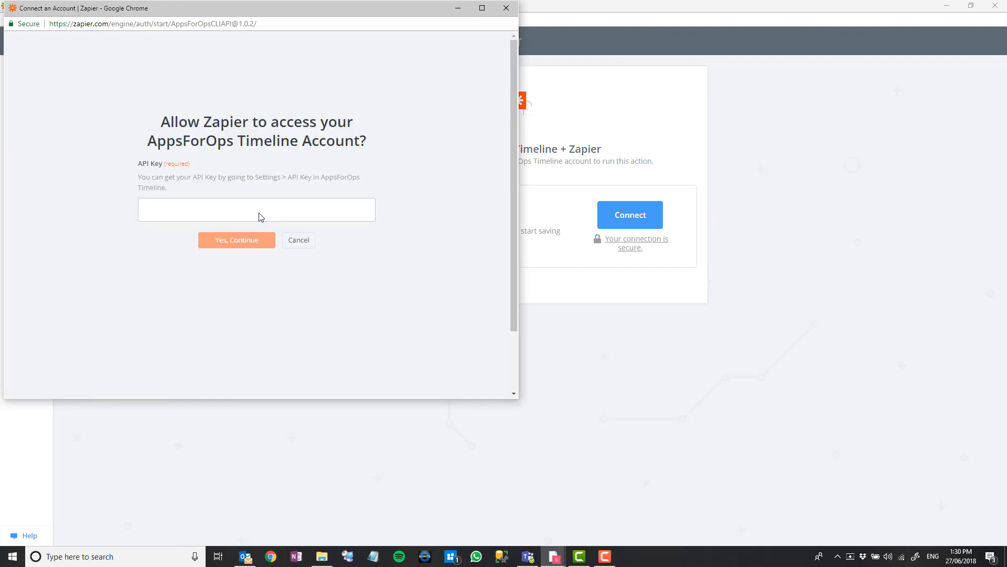
Switch to Outlook, generate a new API key for the PlayPlay Company group in the Timeline settings, and copy it with clipboard access allowed.
click(245, 558)
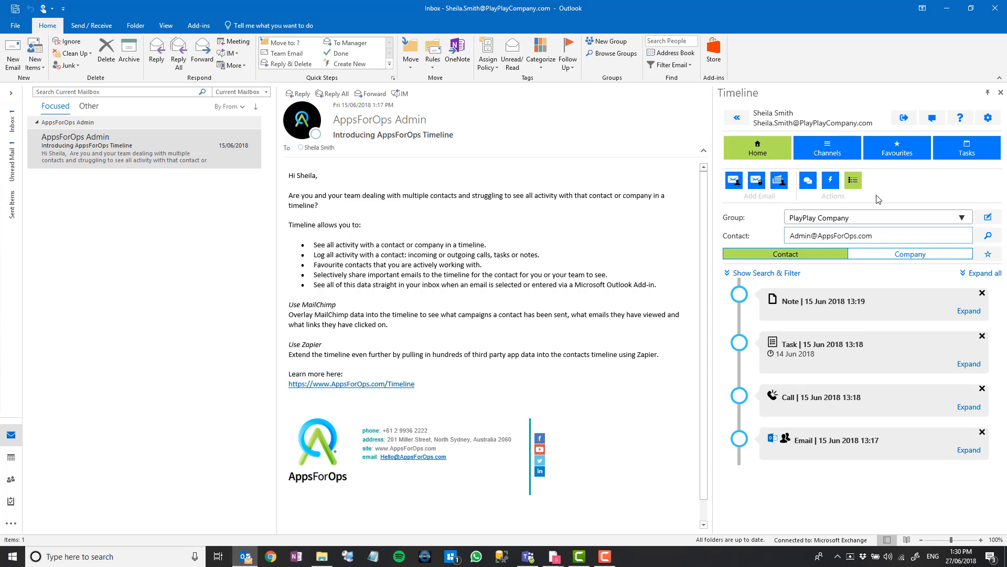
click(994, 125)
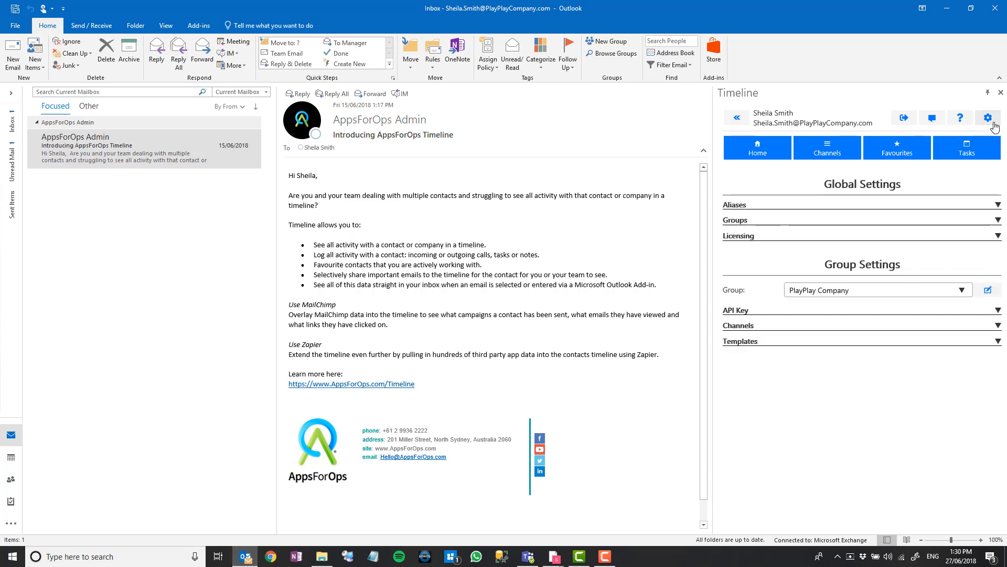
click(742, 313)
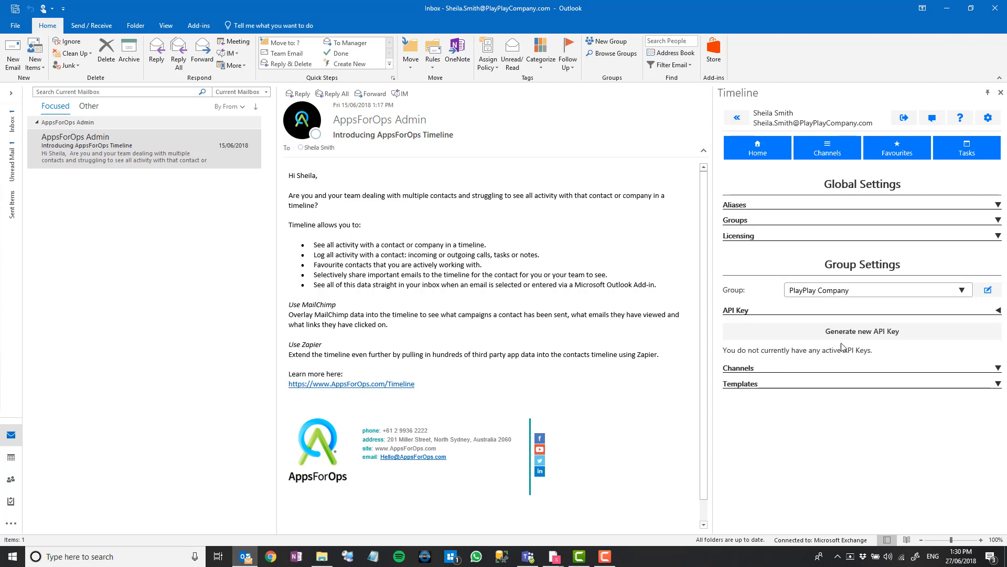
click(846, 334)
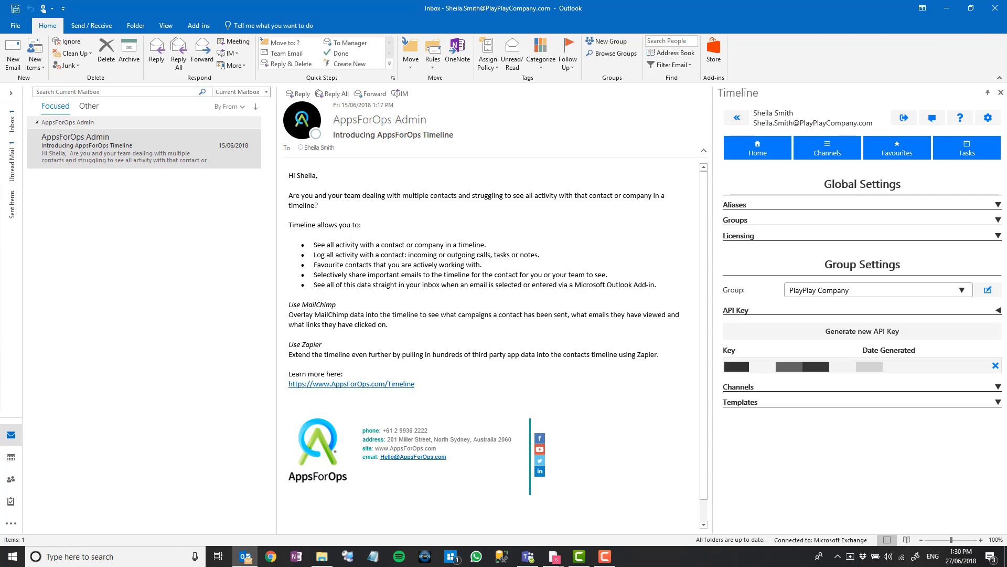
click(766, 371)
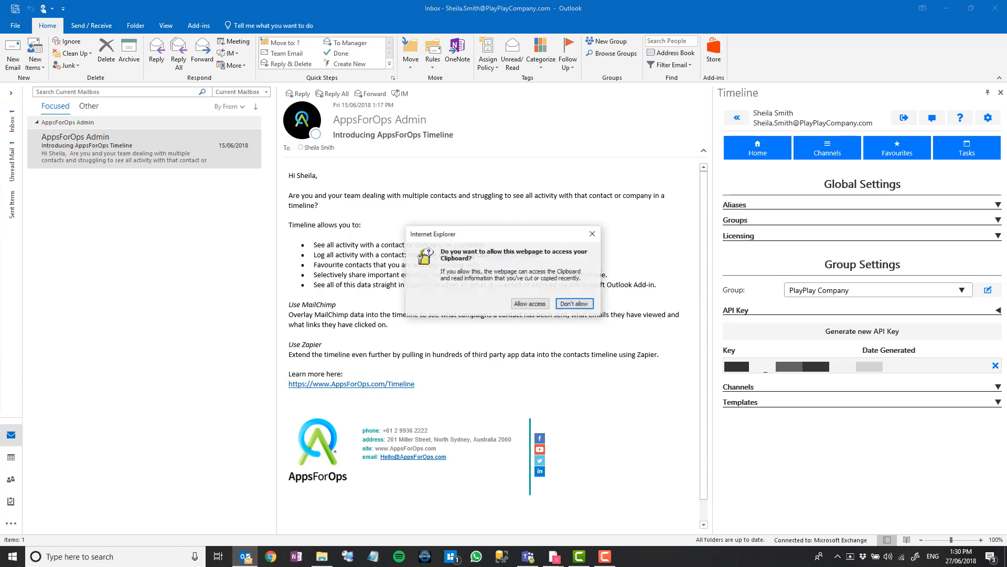
click(530, 305)
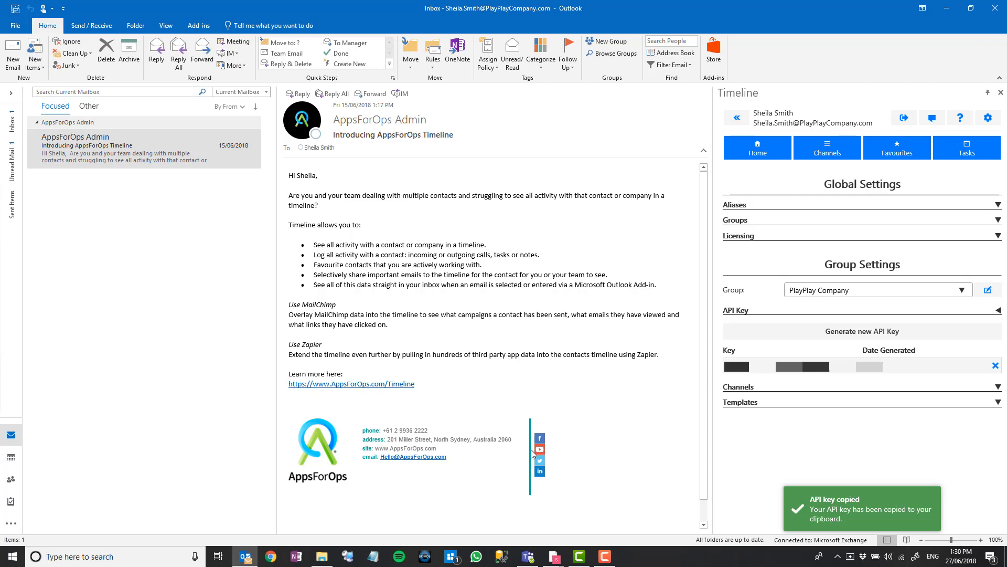
mouse_move(555, 558)
click(660, 521)
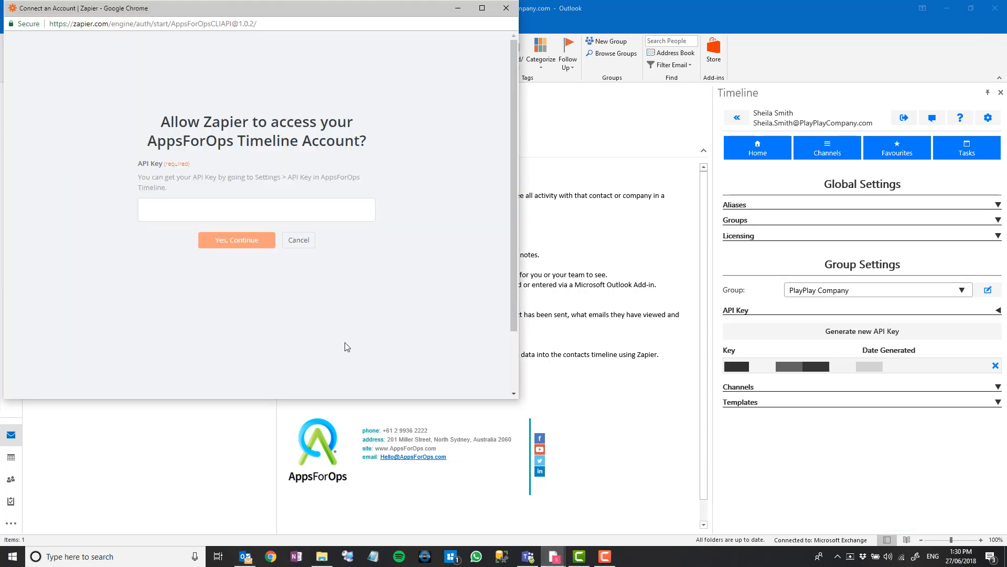
right_click(239, 213)
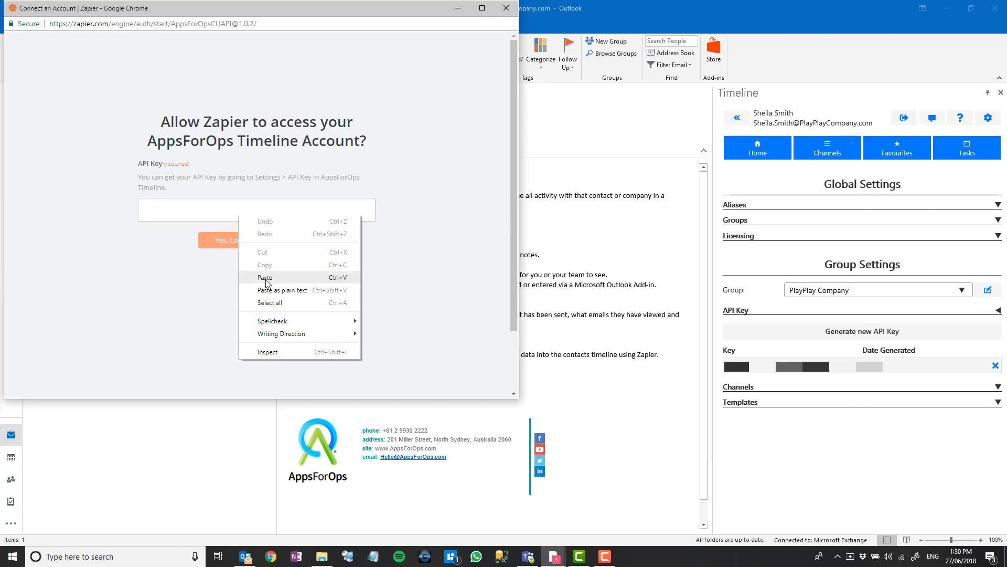
click(267, 273)
click(235, 242)
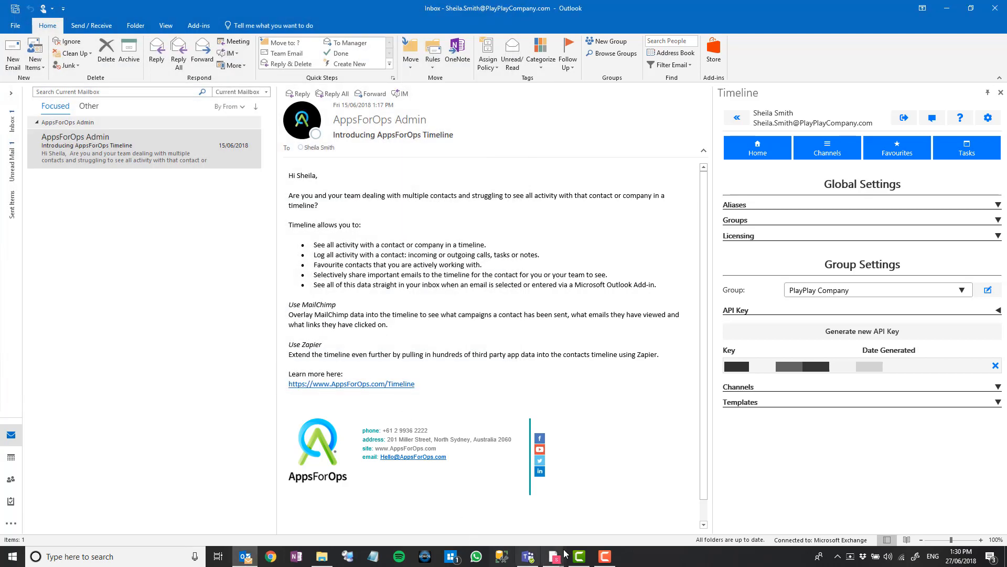
Switch back to the Zap editor and save the newly connected AppsForOps Timeline account for the action.
click(557, 555)
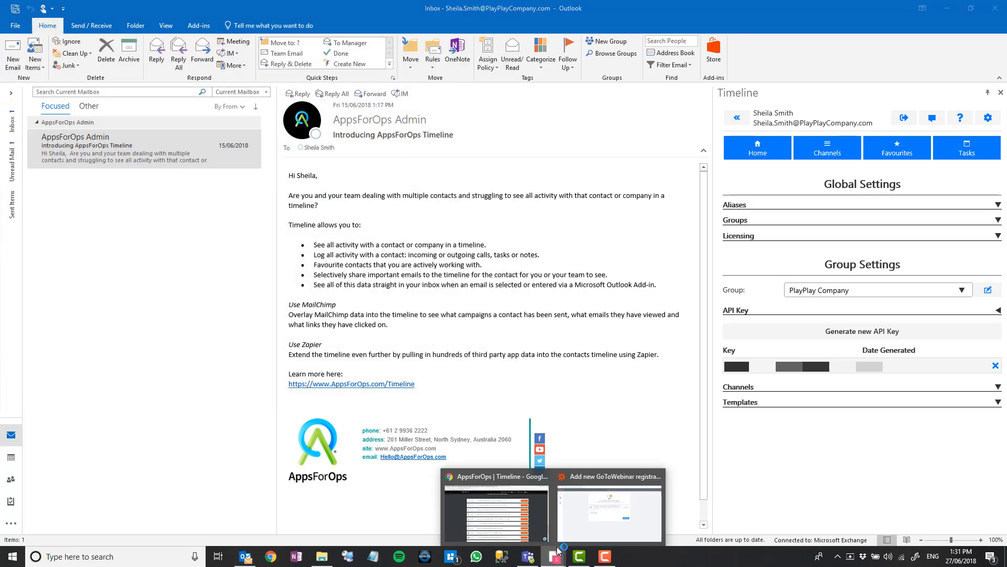
click(577, 533)
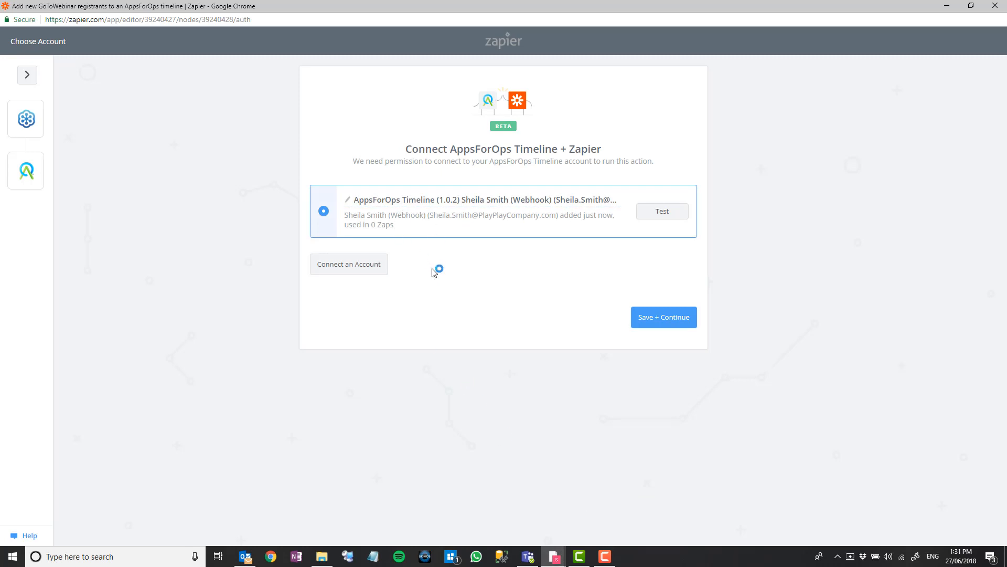
click(655, 321)
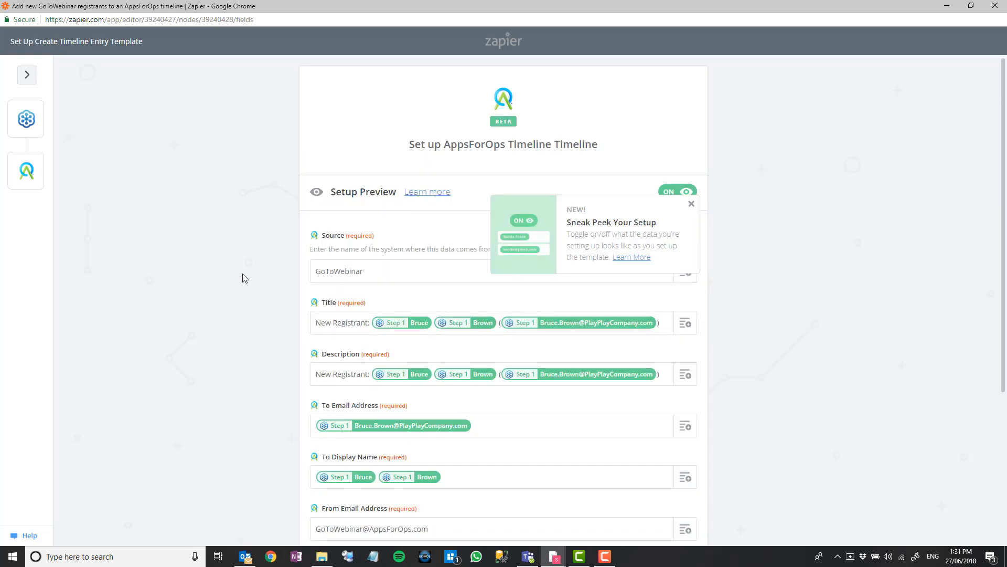
Dismiss the setup preview tip and review the registrant fields available for the entry's Title.
click(691, 205)
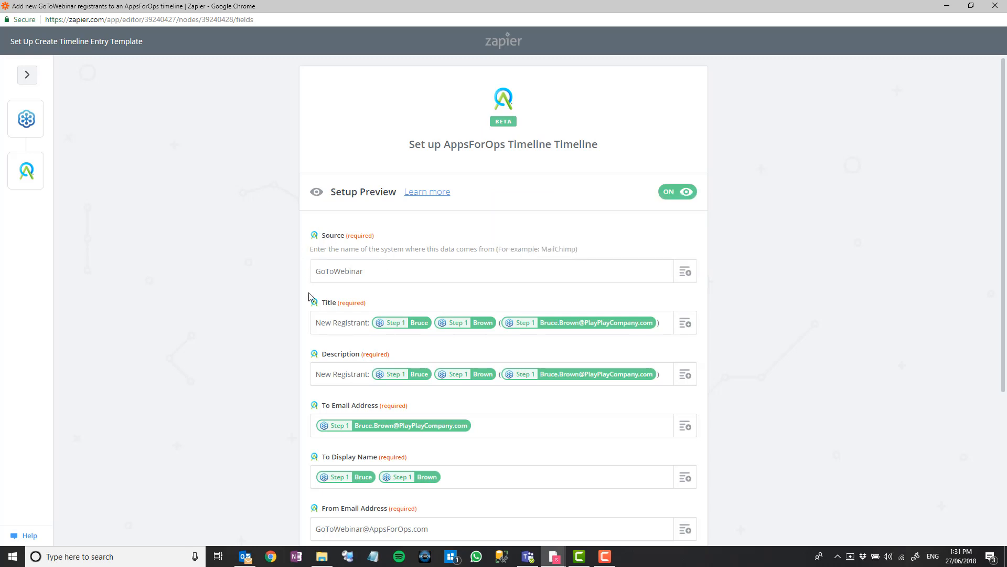
scroll(258, 437, down, 1)
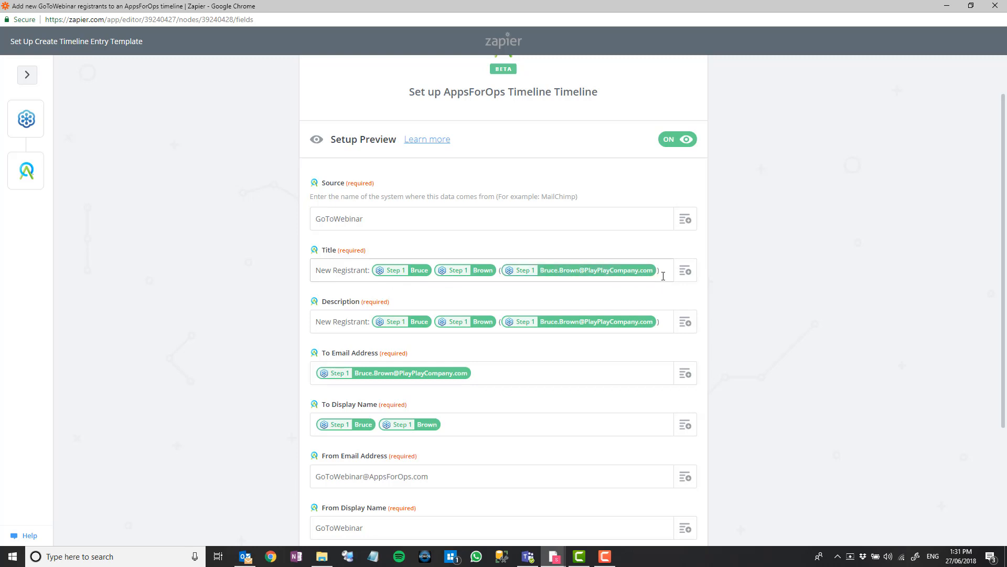
click(686, 271)
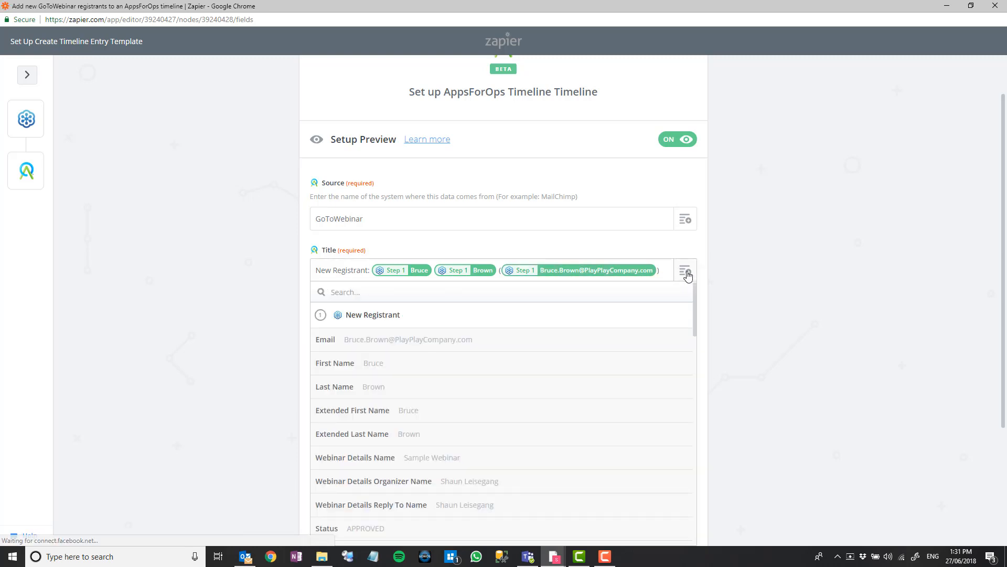
scroll(650, 362, down, 2)
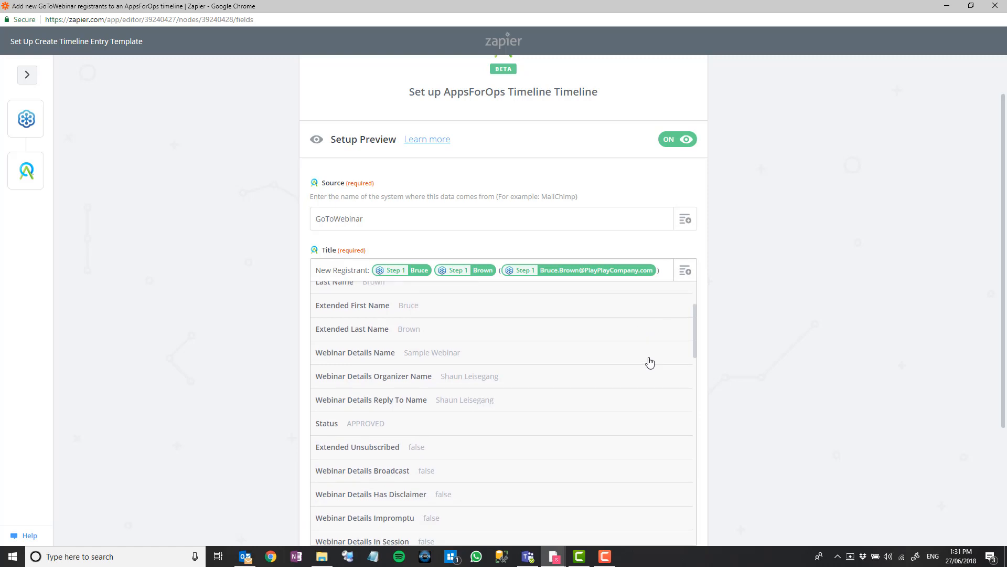
scroll(650, 363, up, 2)
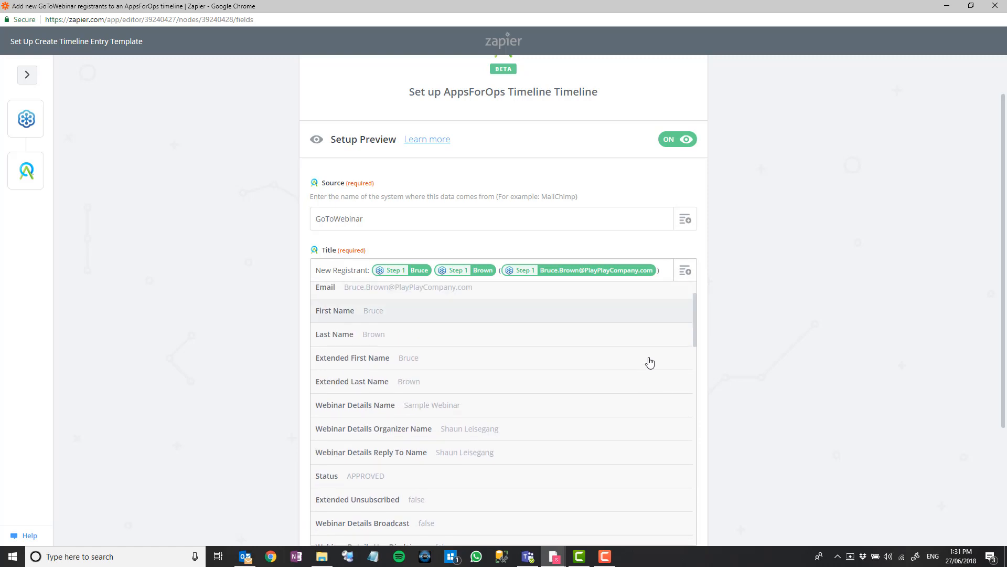
click(770, 290)
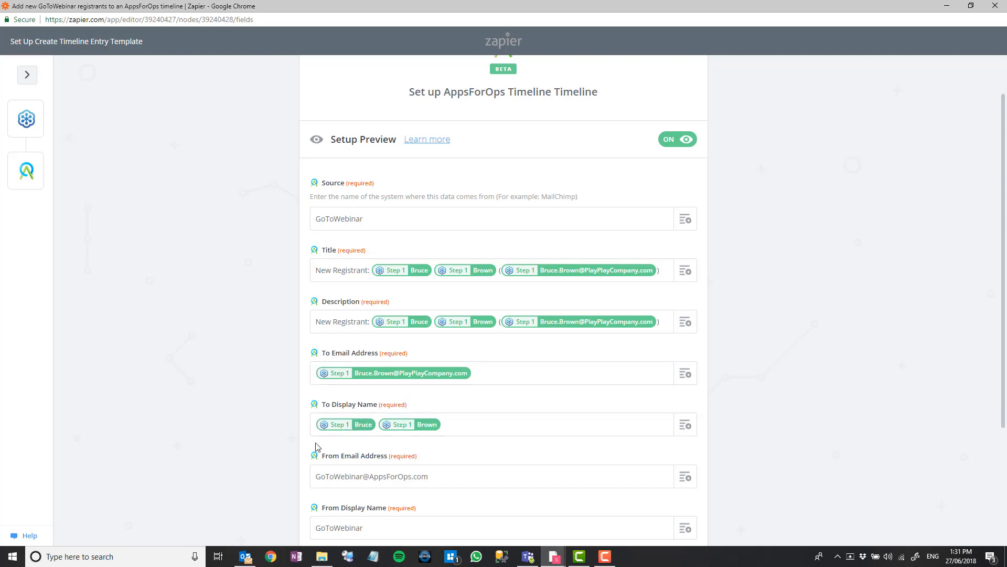
Map the New Registrant step's Registration Date to the required Created By Date Time of the timeline entry.
scroll(288, 416, down, 2)
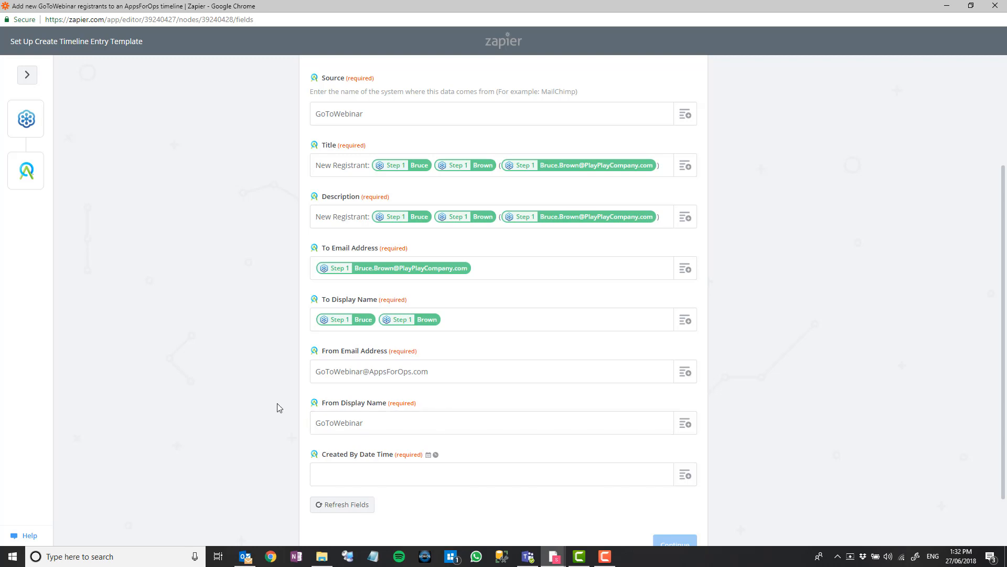
scroll(277, 403, up, 1)
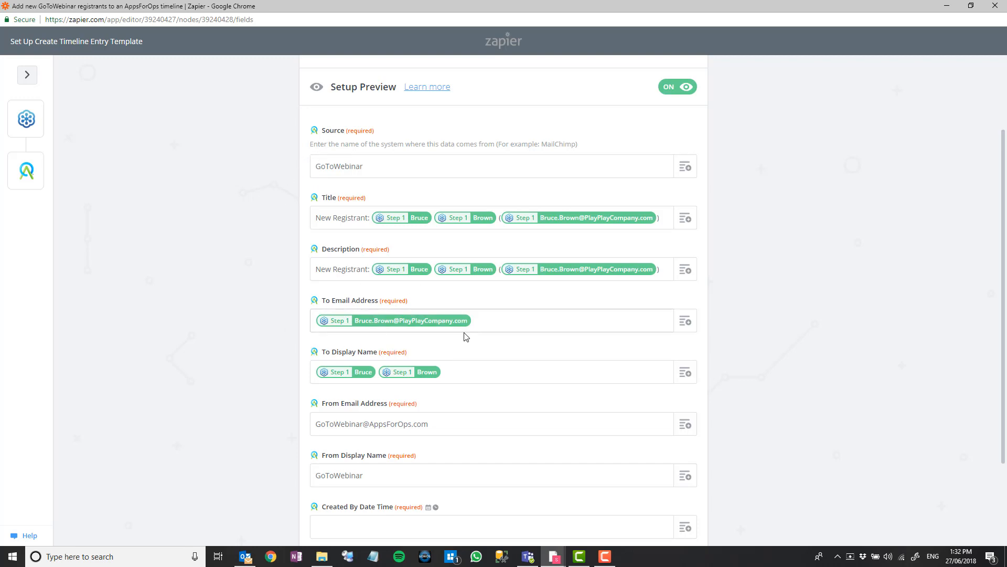
scroll(465, 337, down, 2)
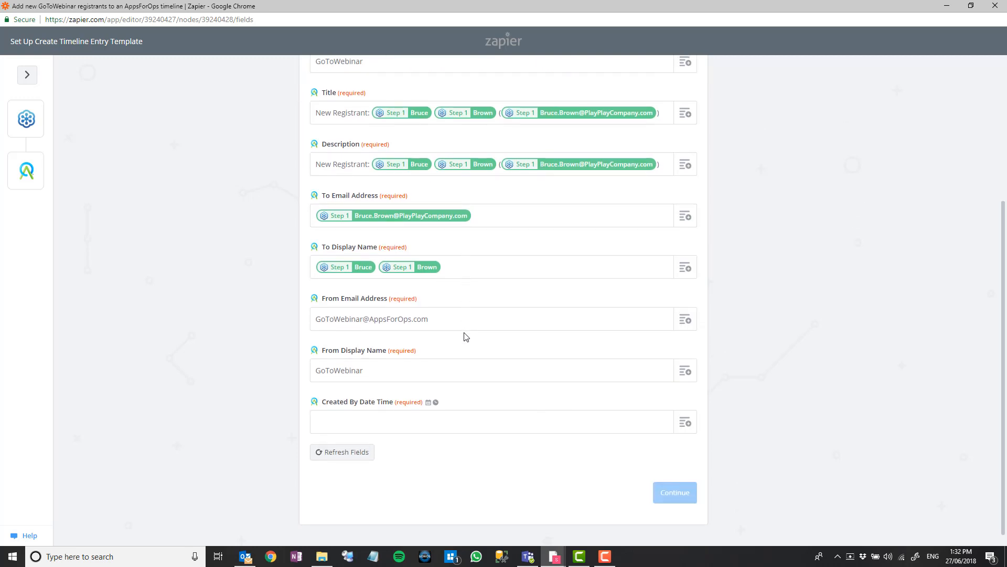
click(685, 422)
scroll(511, 423, down, 3)
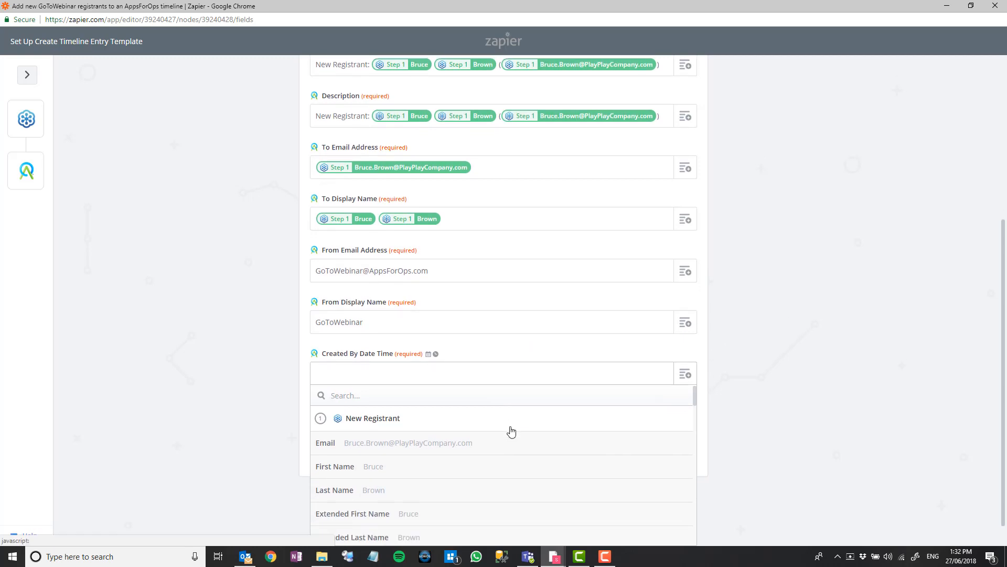
scroll(512, 431, down, 6)
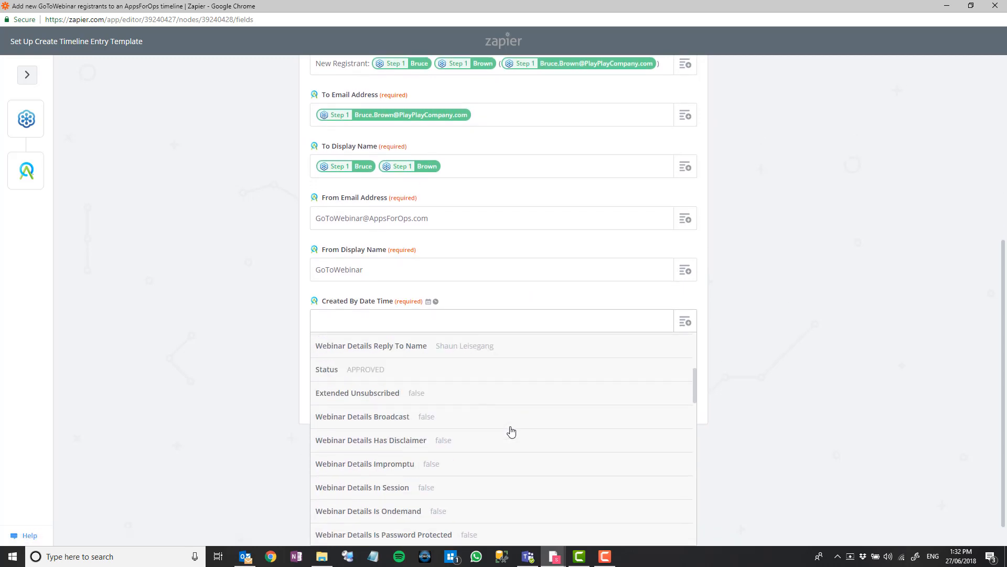
scroll(512, 431, down, 2)
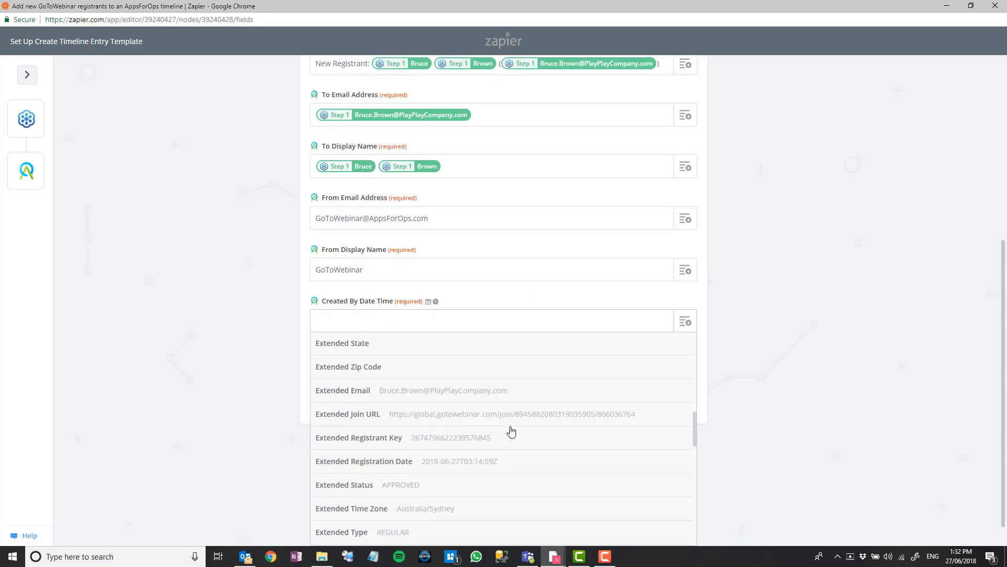
scroll(511, 431, down, 3)
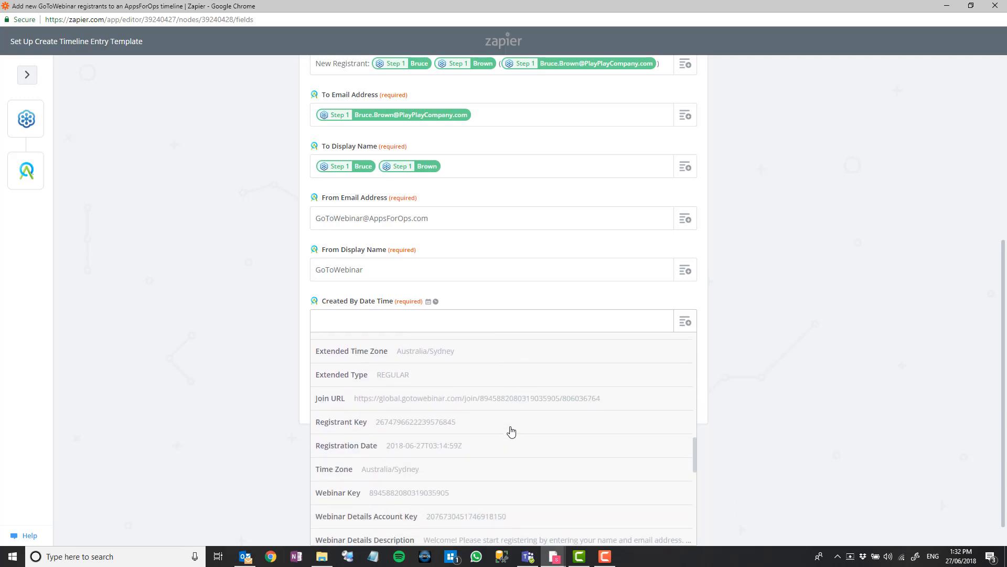
click(428, 446)
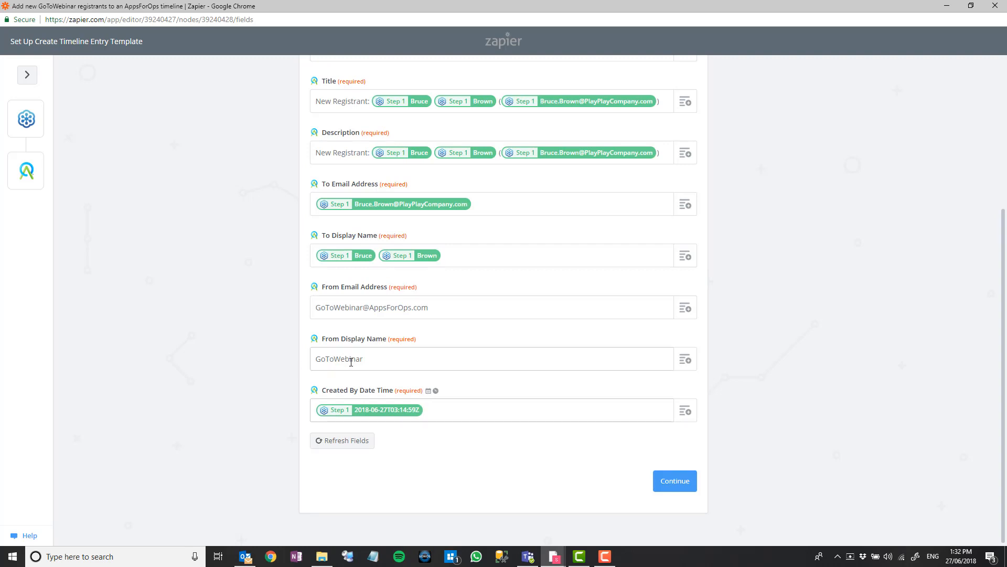
Copy the source name GoToWebinar from the timeline entry's Source field.
scroll(366, 362, up, 3)
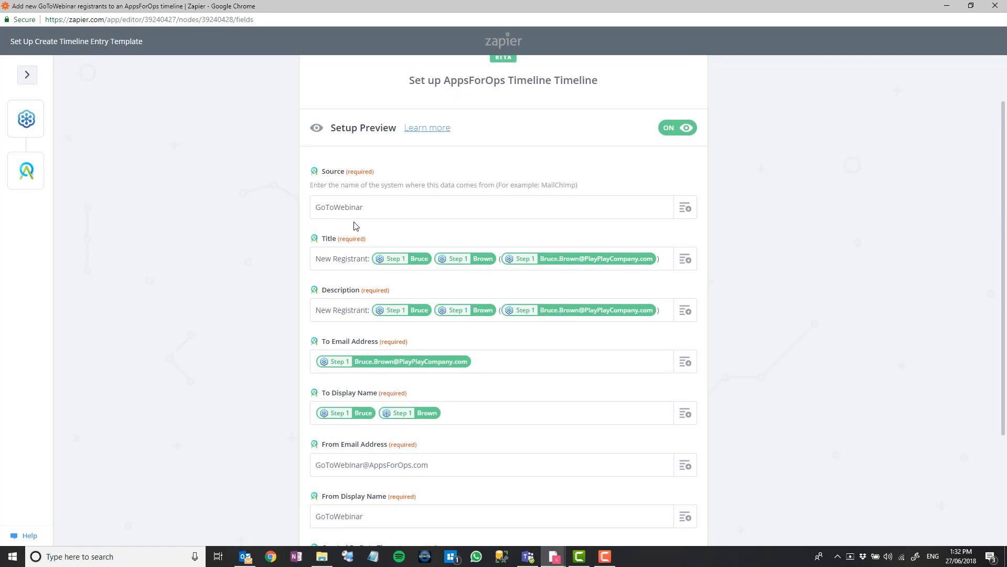
drag(373, 206, 308, 213)
key(ctrl+c)
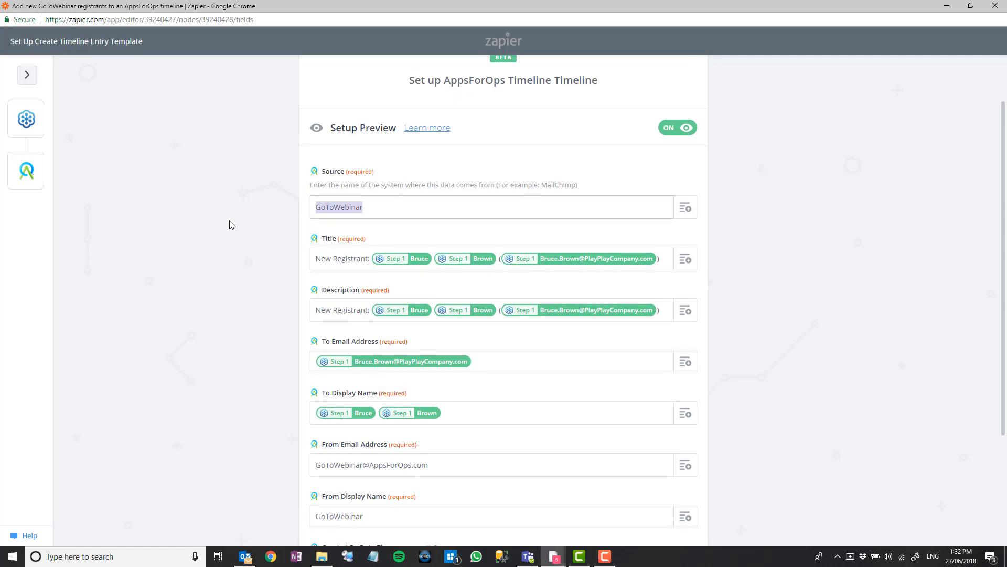
Switch to Outlook and add a channel named GoToWebinar to the PlayPlay Company group in the Timeline settings.
click(245, 557)
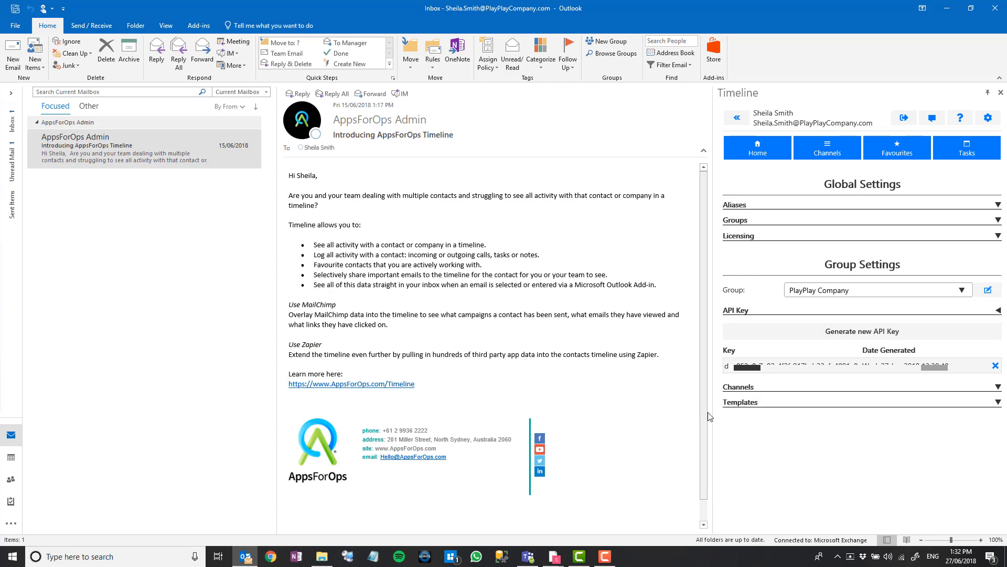
click(752, 388)
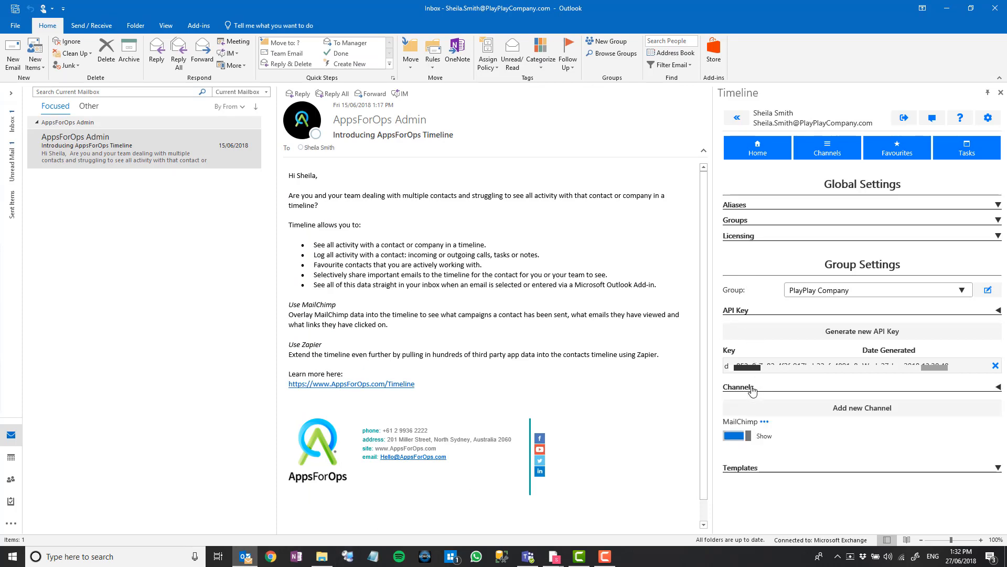
click(842, 409)
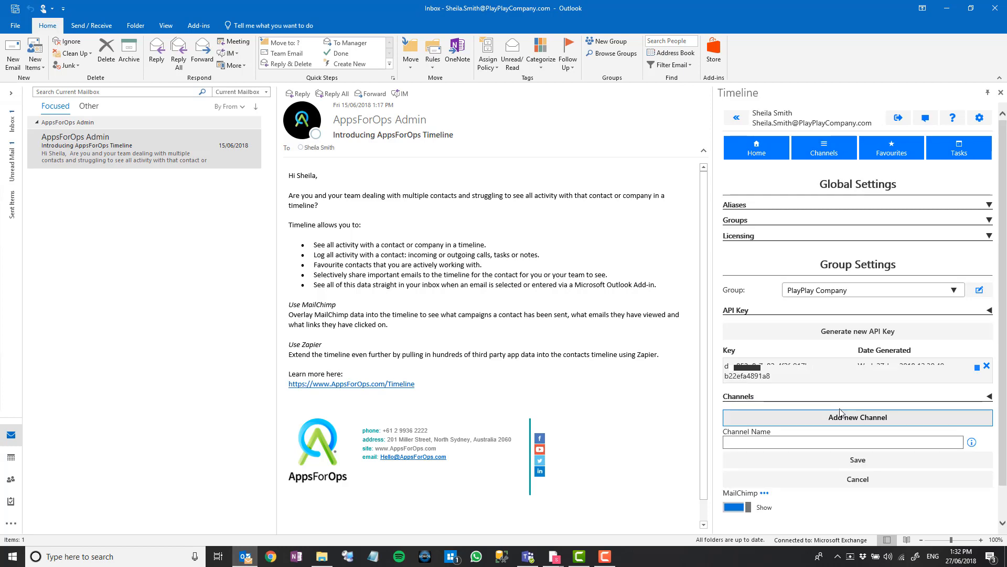
click(785, 440)
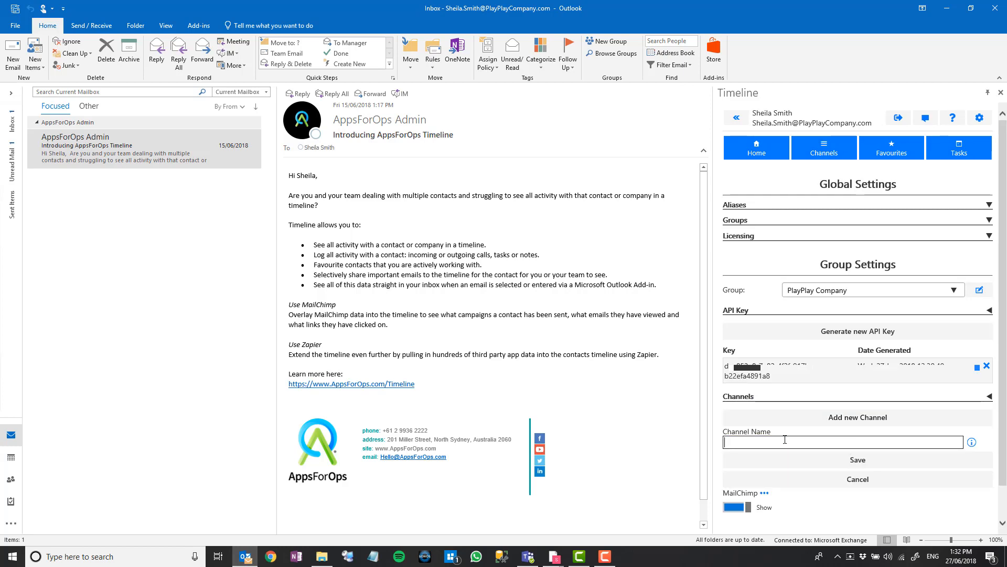
key(ctrl+v)
click(851, 465)
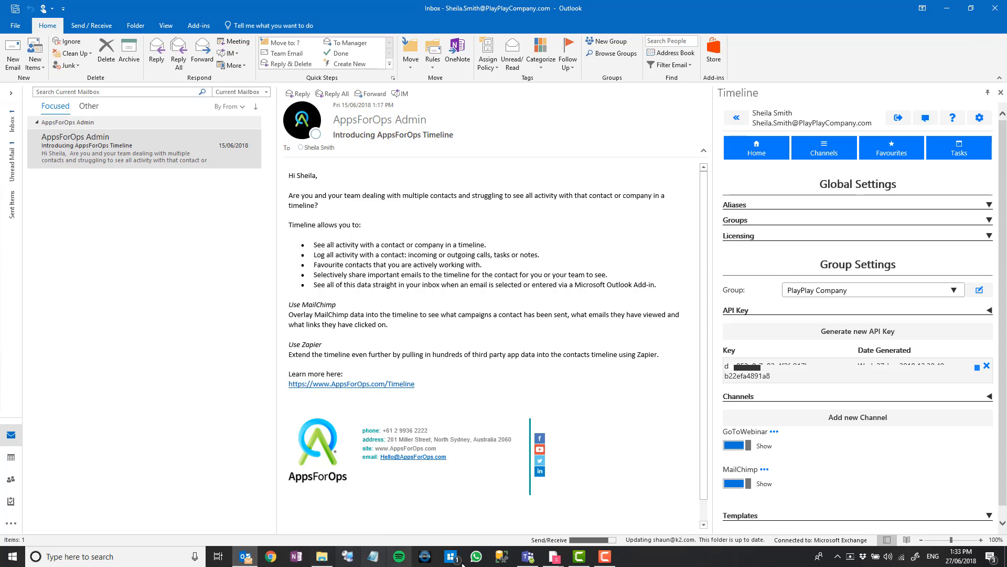
Switch back to the Zap editor, accept the timeline entry setup and send a test entry to AppsForOps Timeline.
mouse_move(552, 561)
click(588, 485)
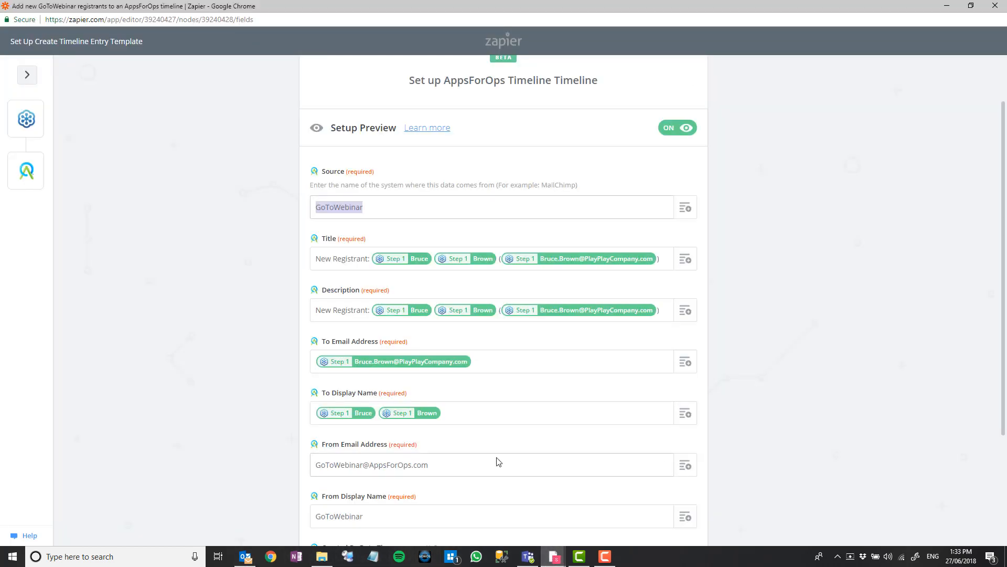
scroll(496, 459, down, 3)
click(668, 483)
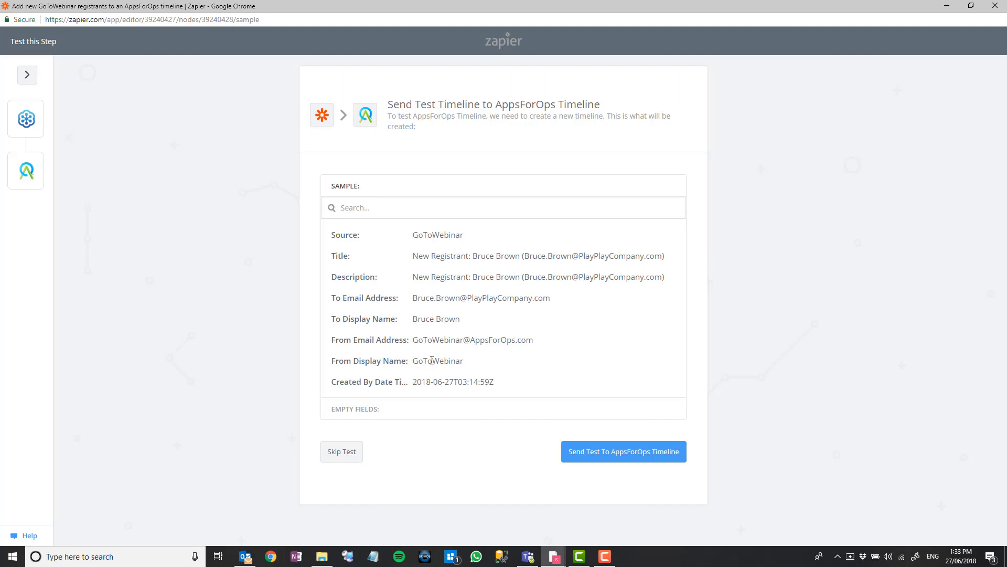
click(603, 459)
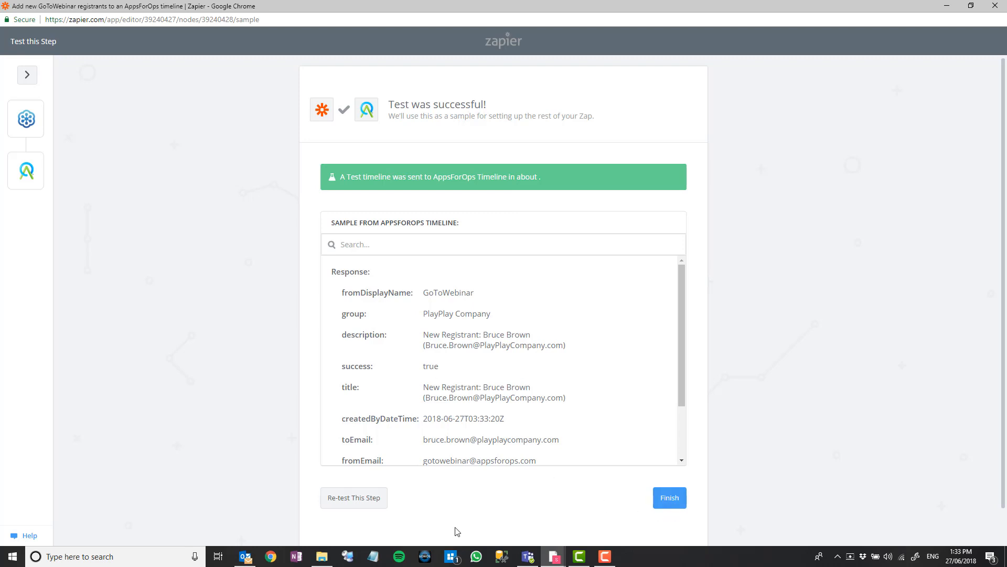
Switch to Outlook and open the GoToWebinar channel in Timeline to check for the test registrant.
click(245, 557)
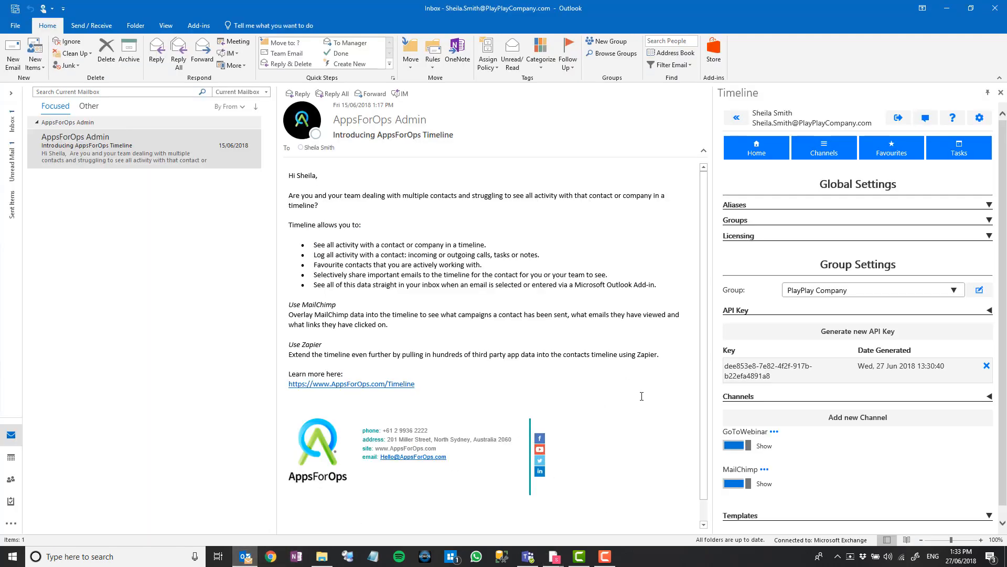
click(817, 157)
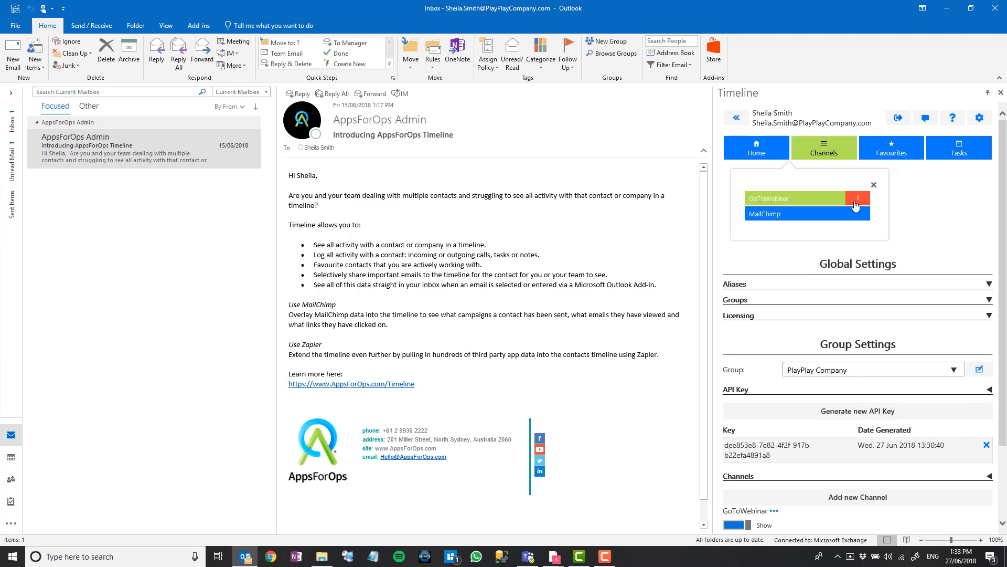
click(817, 200)
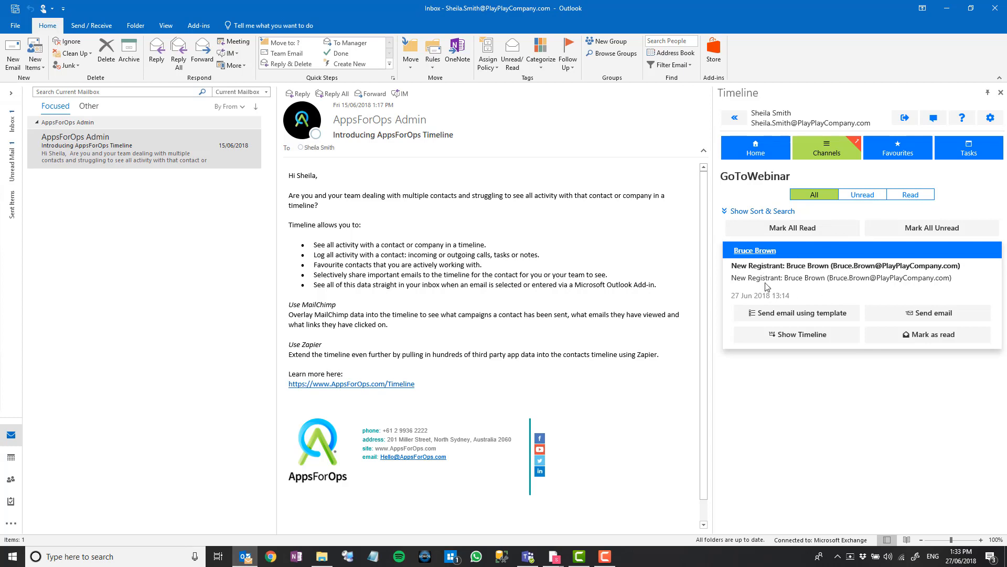
Open the registrant's timeline, expand the GoToWebinar entry and all other entries to review them, and return to the GoToWebinar channel.
click(754, 252)
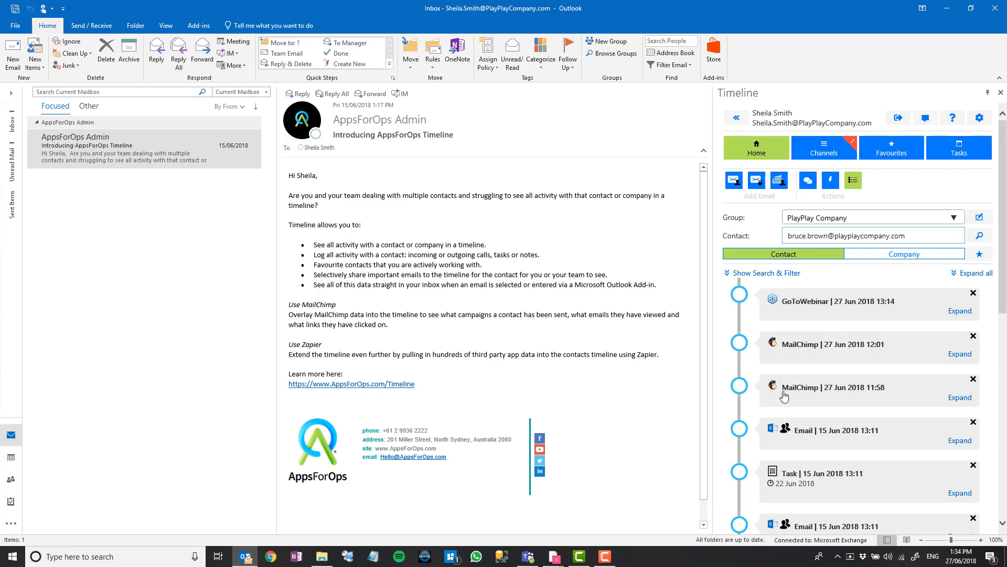
scroll(790, 410, down, 3)
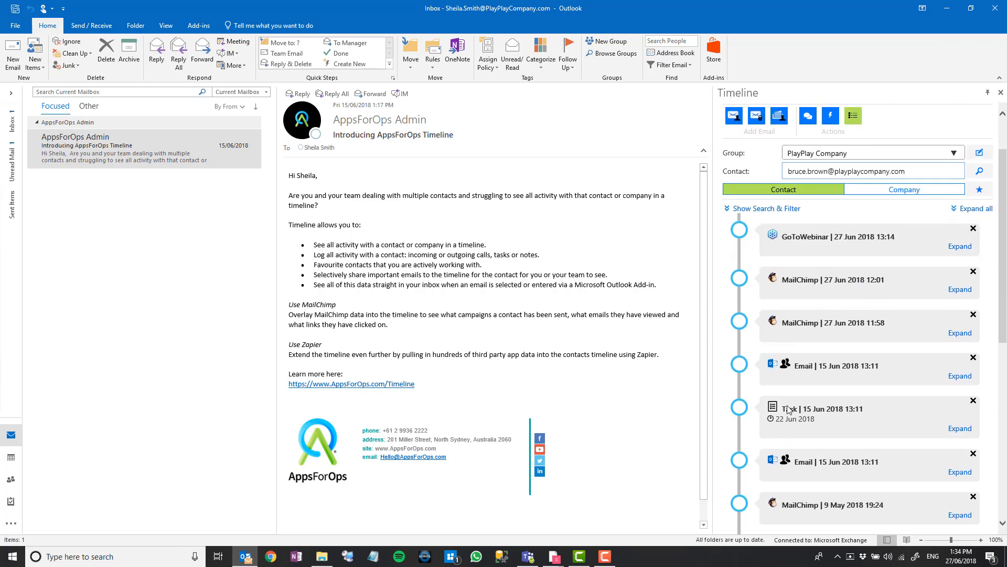
scroll(790, 409, up, 2)
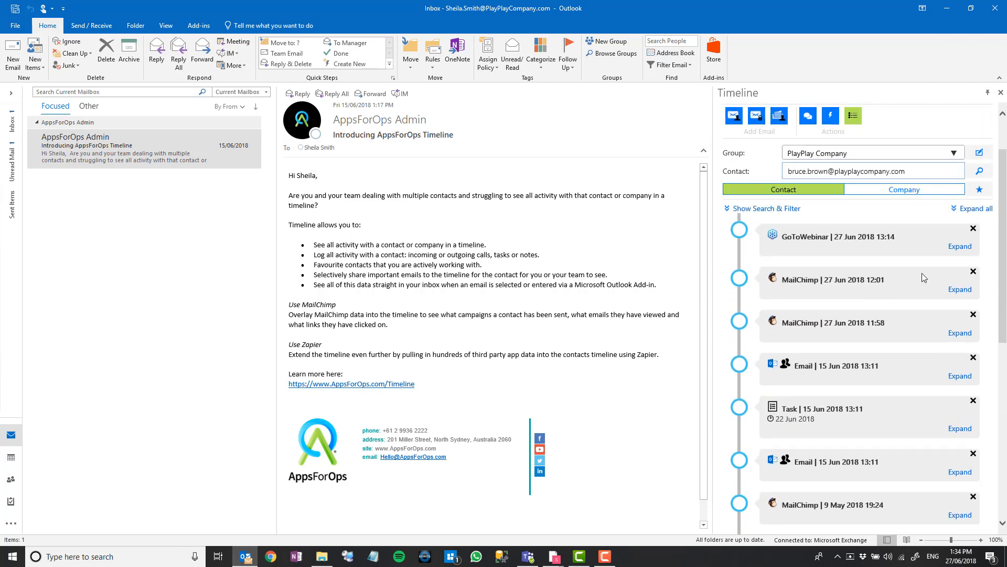
click(959, 247)
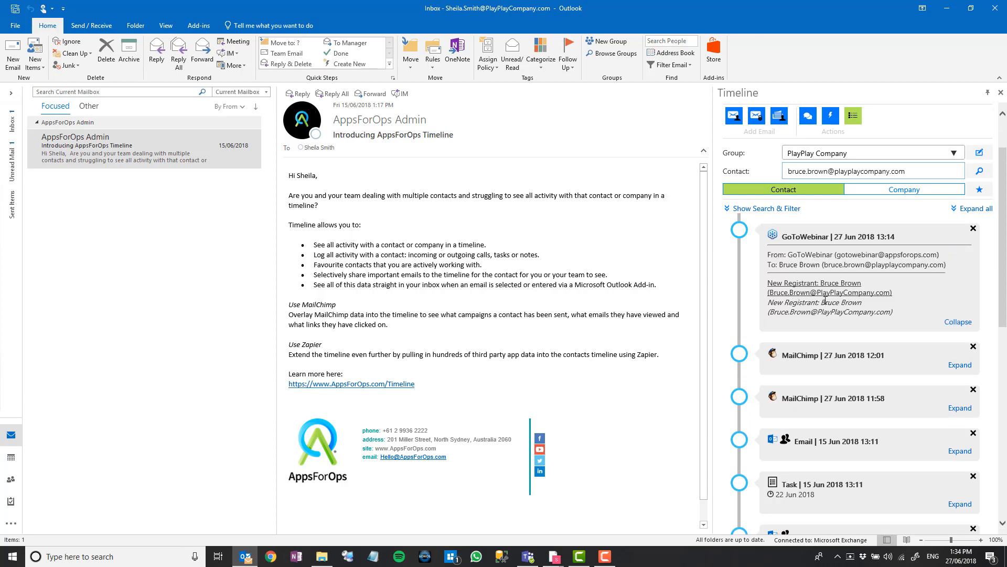
click(973, 208)
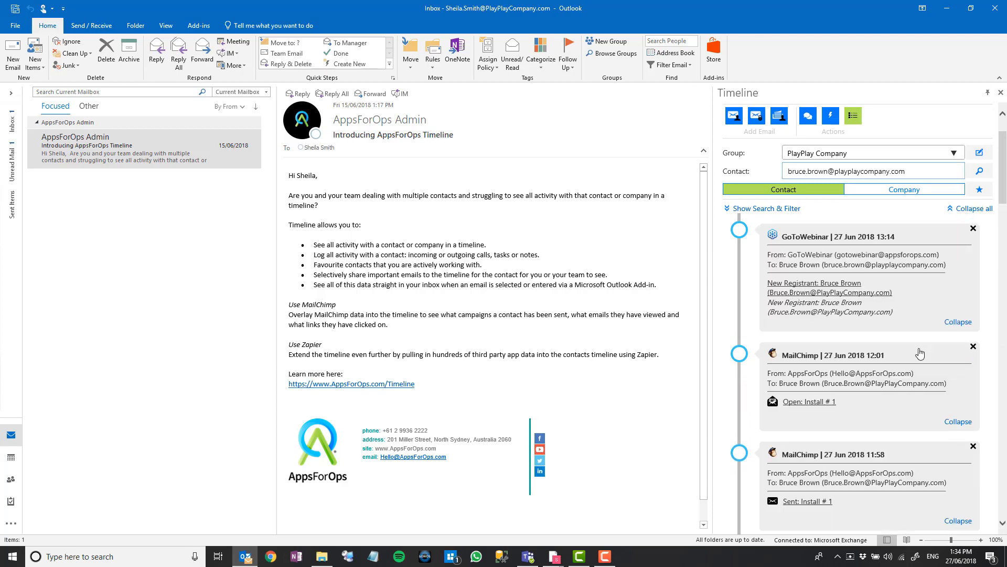
scroll(920, 352, down, 5)
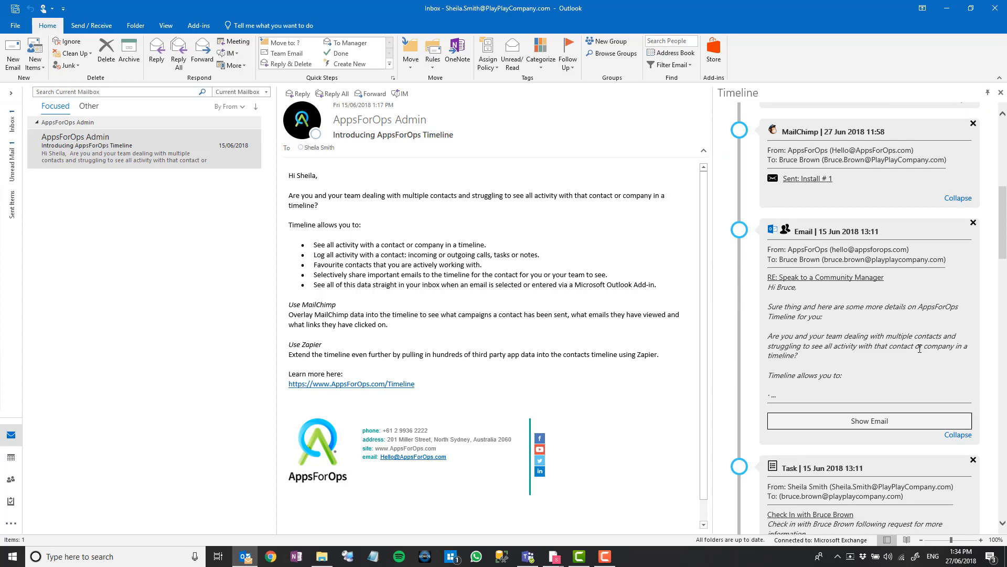
scroll(920, 348, up, 8)
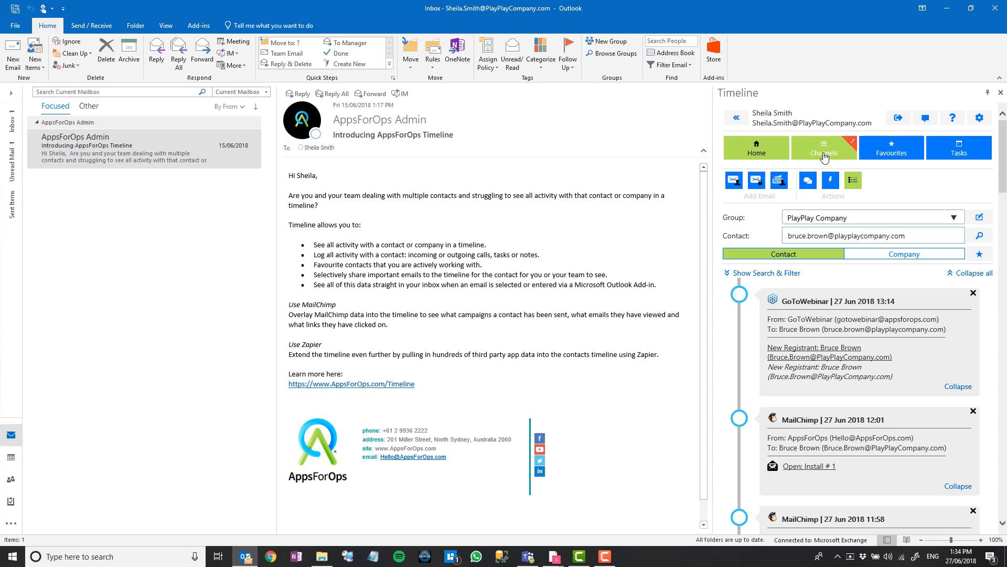
click(733, 124)
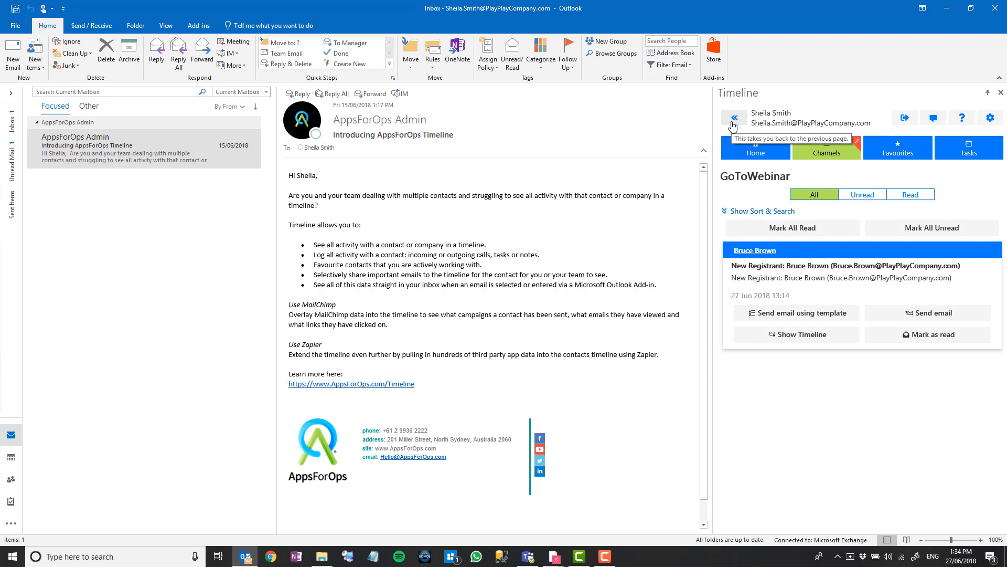
Review the GoToWebinar channel's sort and search options and the registrant's email templates, then open the registrant's timeline.
click(750, 213)
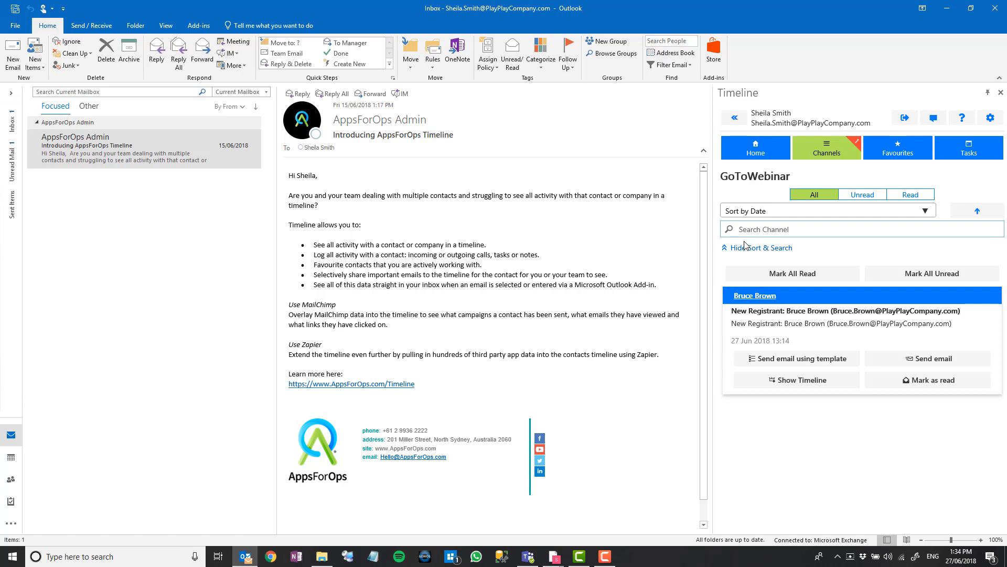
click(745, 247)
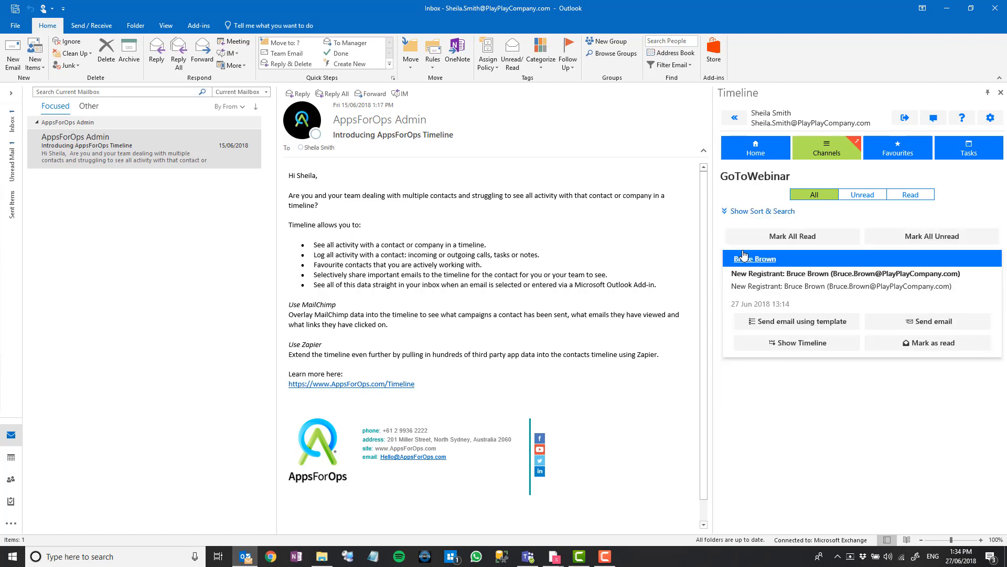
click(763, 328)
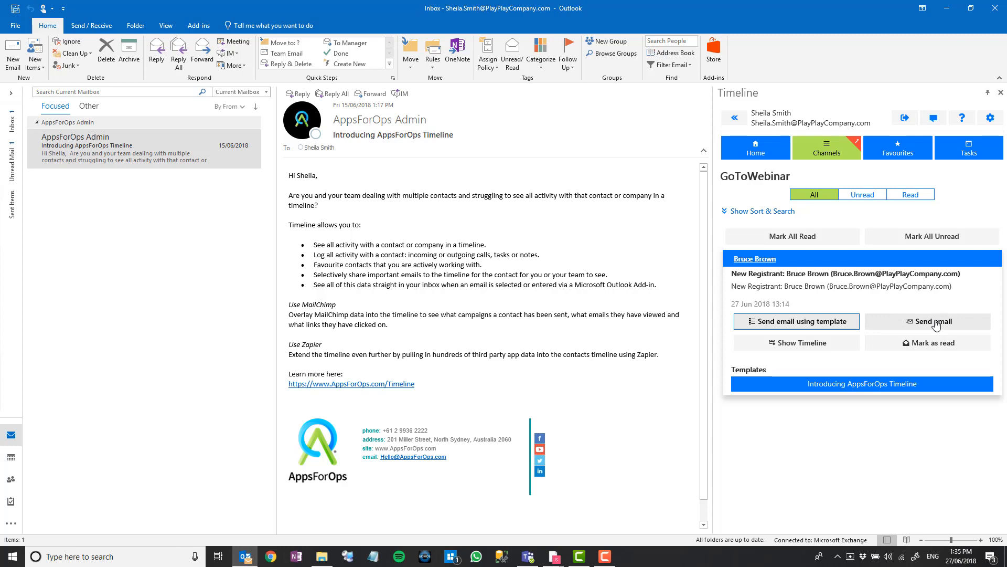
click(789, 348)
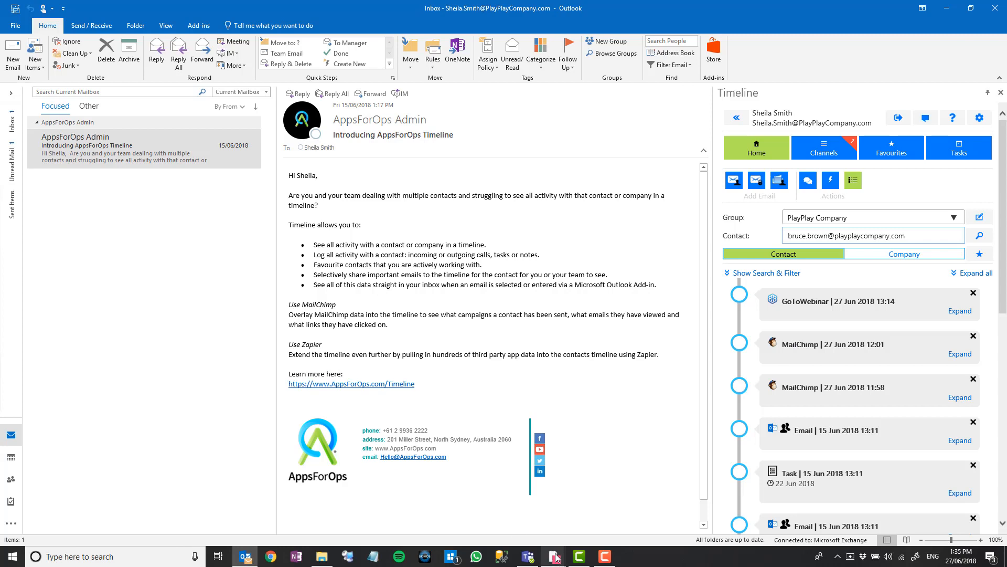
Switch to the Zapier dashboard in Chrome and start making a new Zap.
mouse_move(556, 558)
click(524, 531)
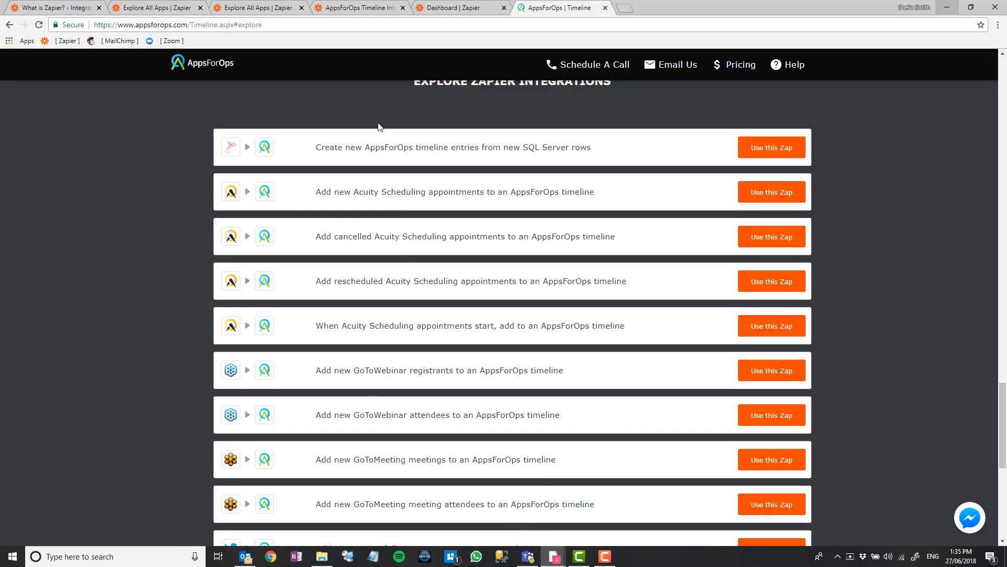
click(442, 9)
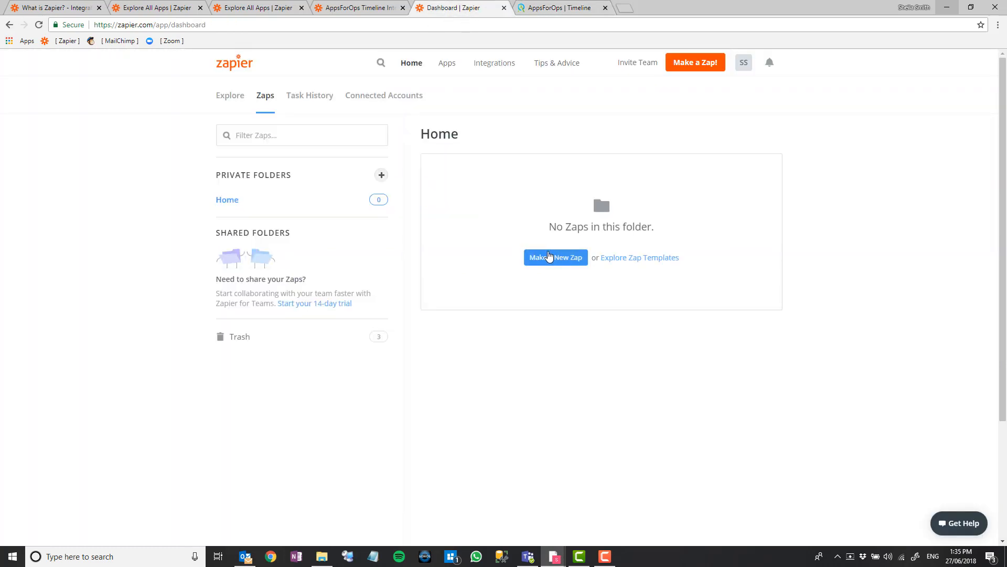
click(549, 257)
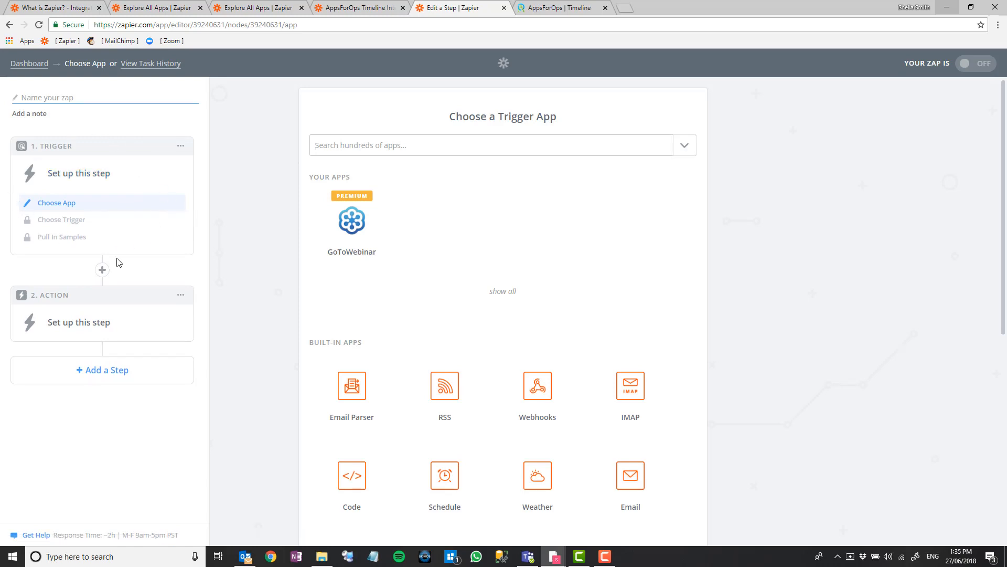
Set the new Zap's action app to AppsForOps Timeline and save Create Timeline Entry as its action.
click(83, 323)
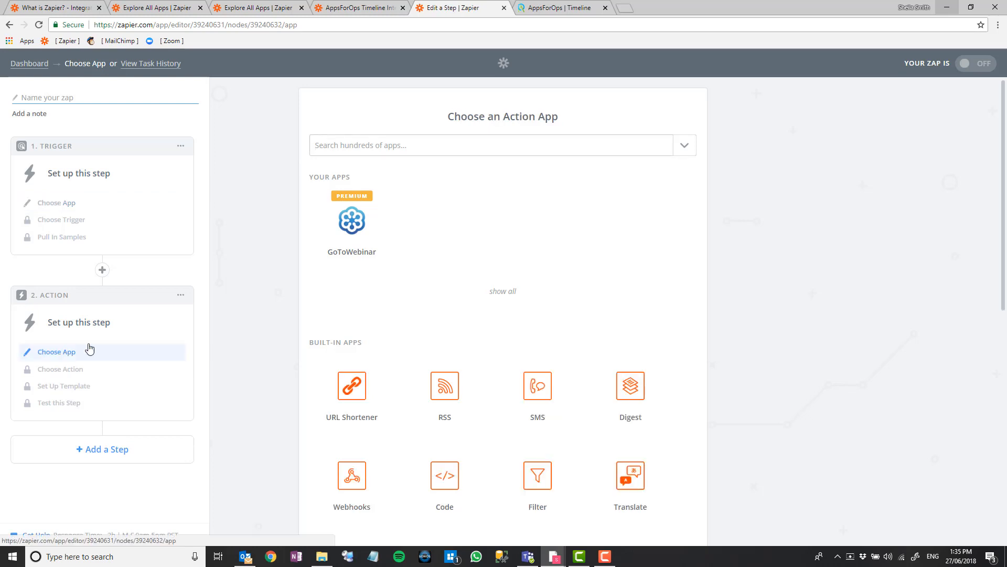
click(345, 151)
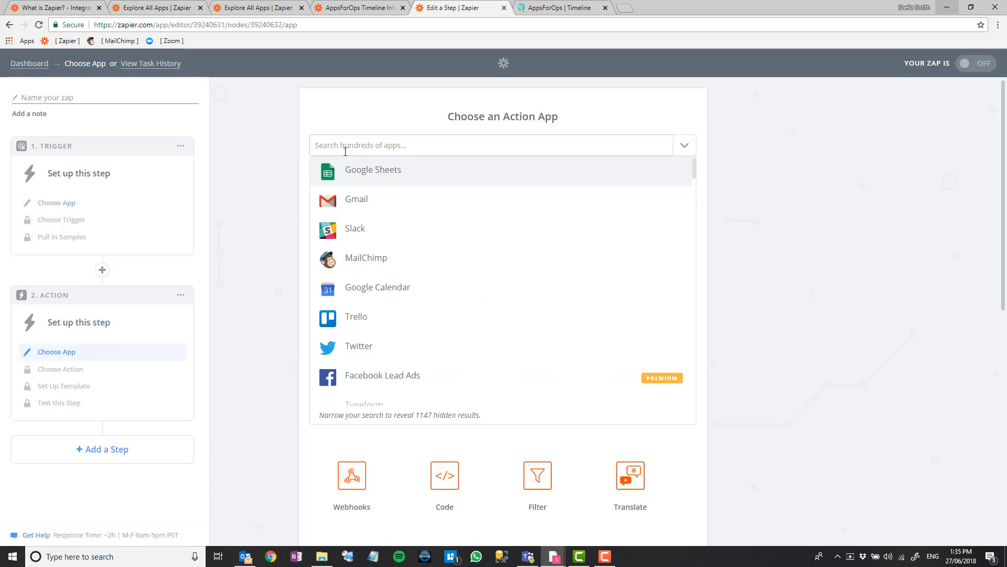
text(AppsFor)
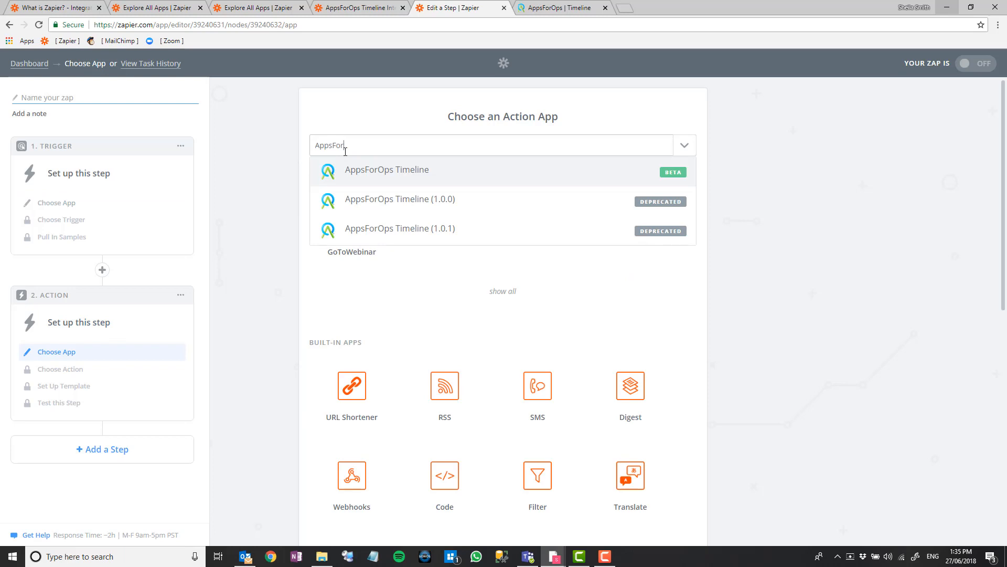
click(378, 176)
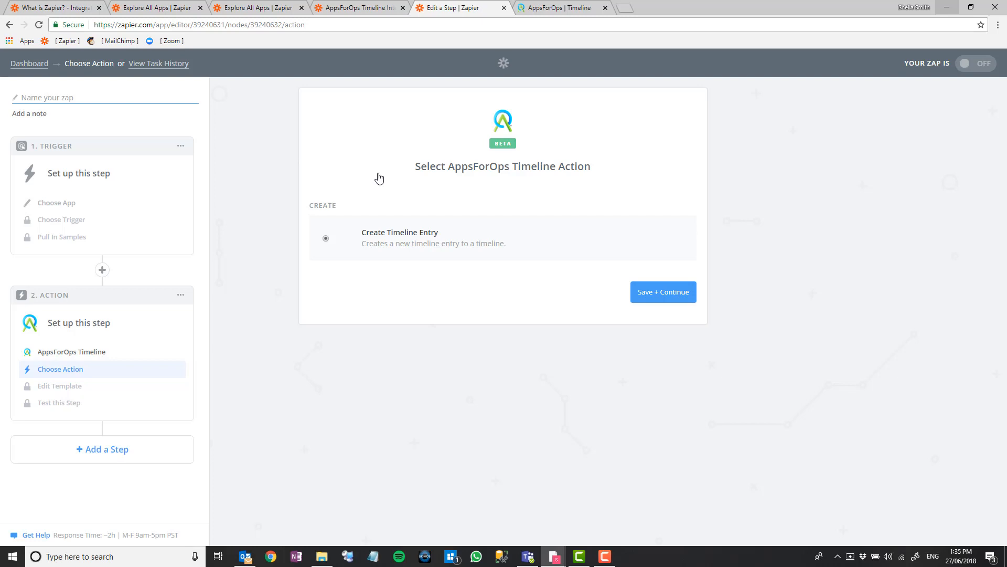
click(647, 298)
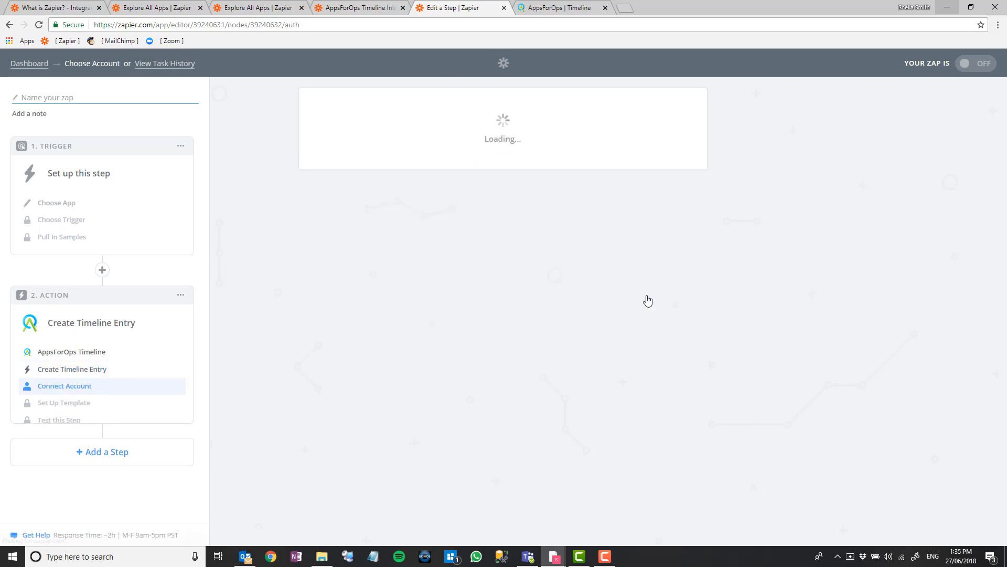